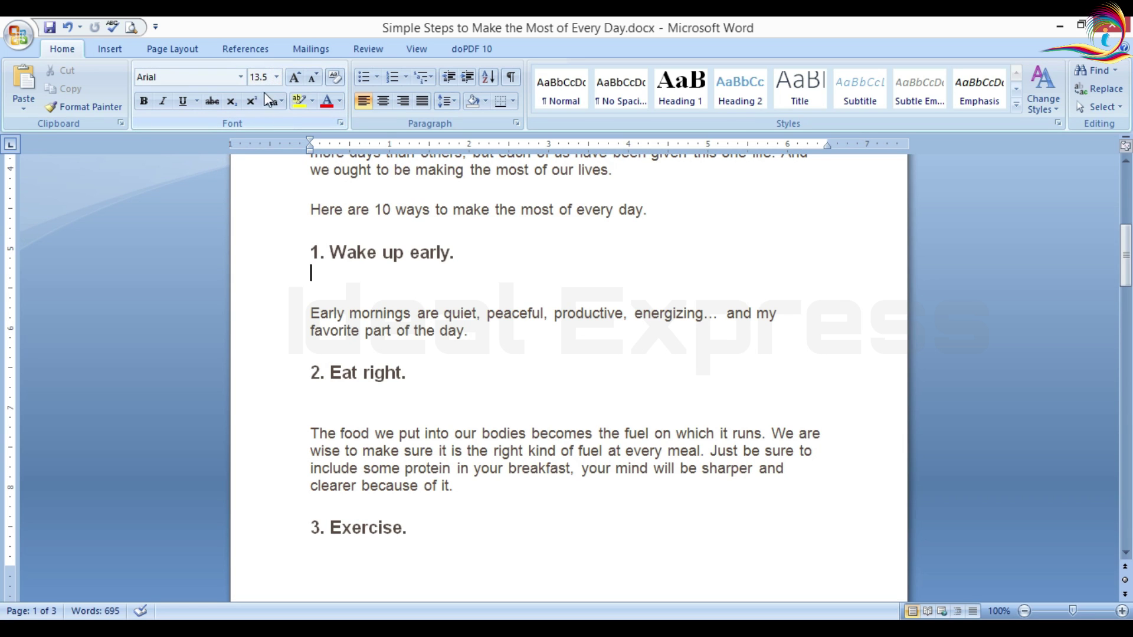
- Look through all three pages, examining the font sizes of headings and body text and the spacing between paragraphs
{"action": "left_click_drag", "start_coordinate": [370, 210], "coordinate": [362, 212]}
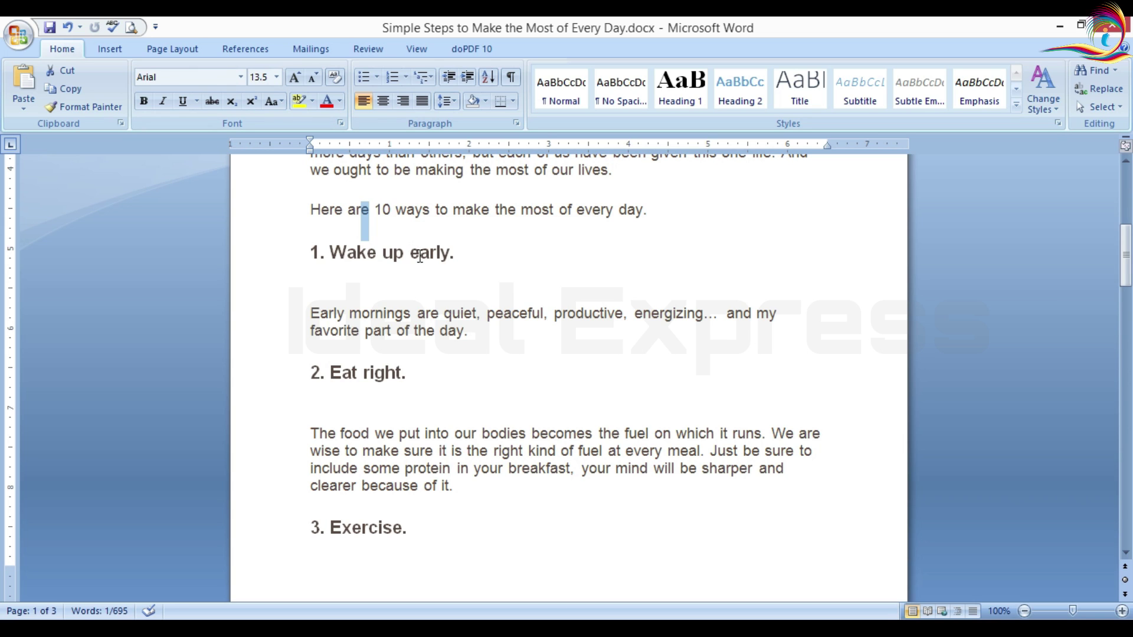
{"action": "left_click", "coordinate": [393, 253]}
{"action": "scroll", "coordinate": [482, 351], "scroll_direction": "down", "scroll_amount": 1}
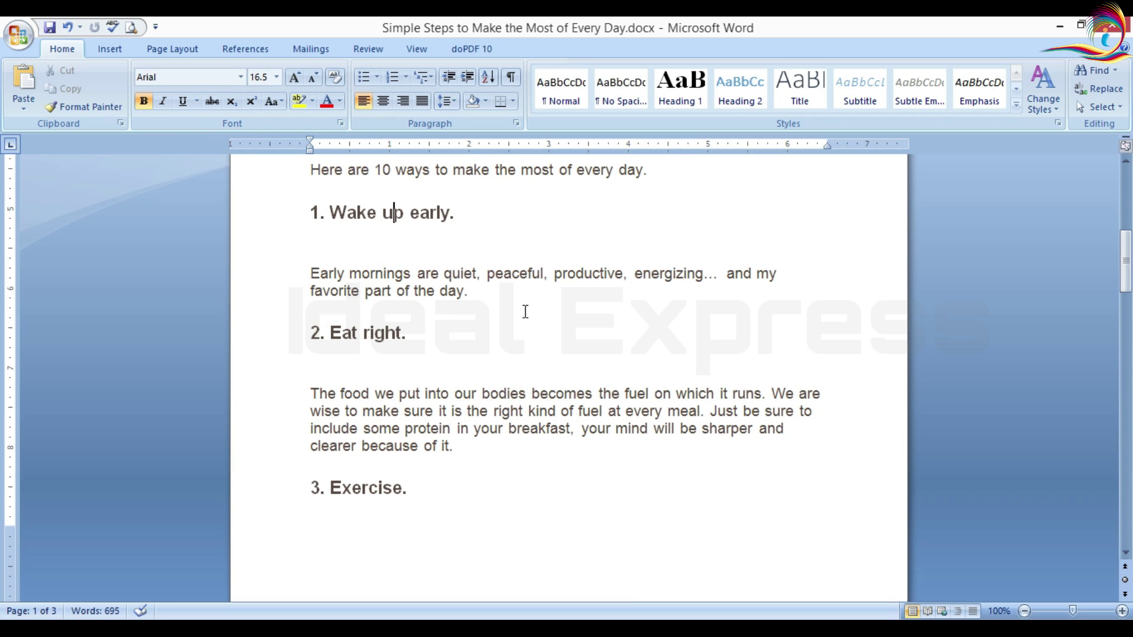
{"action": "scroll", "coordinate": [524, 313], "scroll_direction": "down", "scroll_amount": 20}
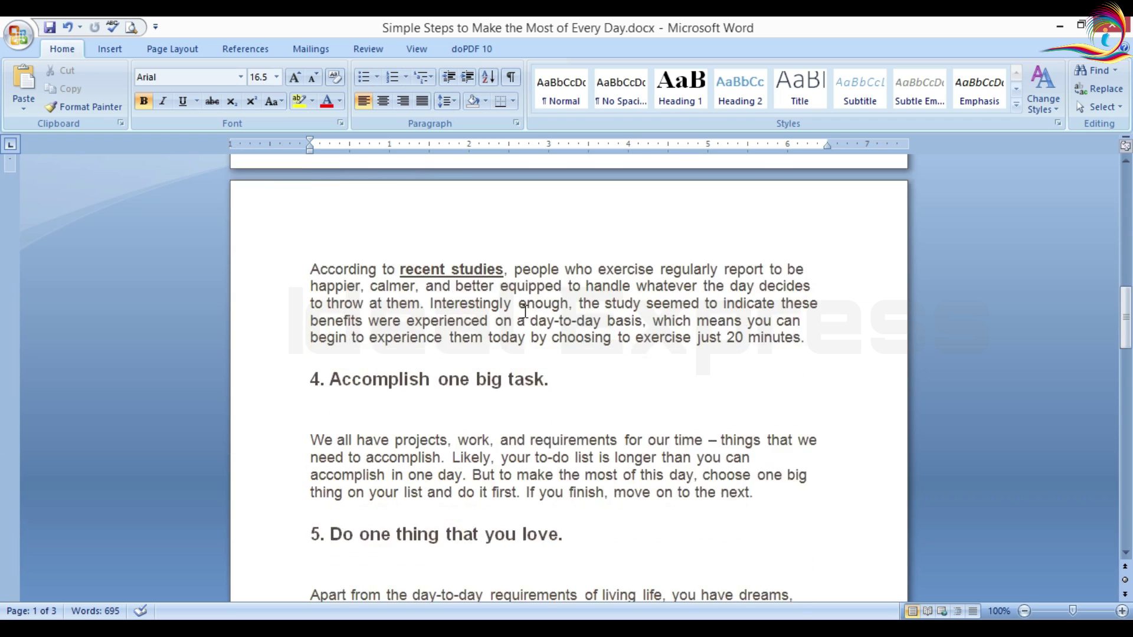
{"action": "scroll", "coordinate": [523, 315], "scroll_direction": "down", "scroll_amount": 14}
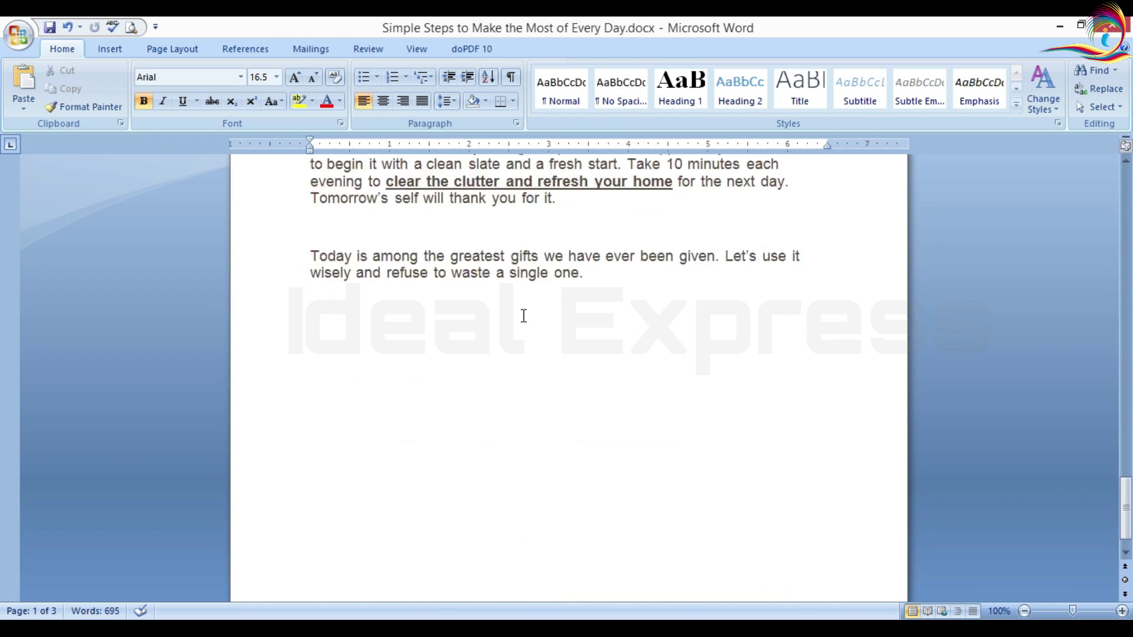
{"action": "scroll", "coordinate": [524, 316], "scroll_direction": "up", "scroll_amount": 6}
{"action": "scroll", "coordinate": [524, 316], "scroll_direction": "up", "scroll_amount": 20}
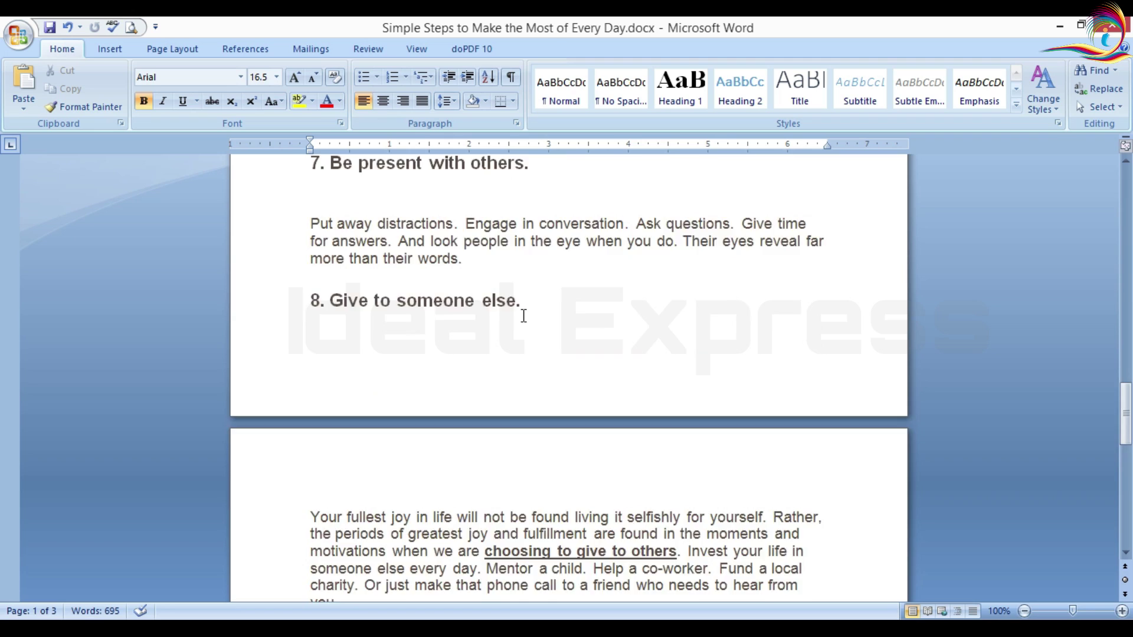
{"action": "scroll", "coordinate": [523, 316], "scroll_direction": "up", "scroll_amount": 8}
{"action": "scroll", "coordinate": [523, 316], "scroll_direction": "down", "scroll_amount": 8}
{"action": "scroll", "coordinate": [524, 316], "scroll_direction": "down", "scroll_amount": 10}
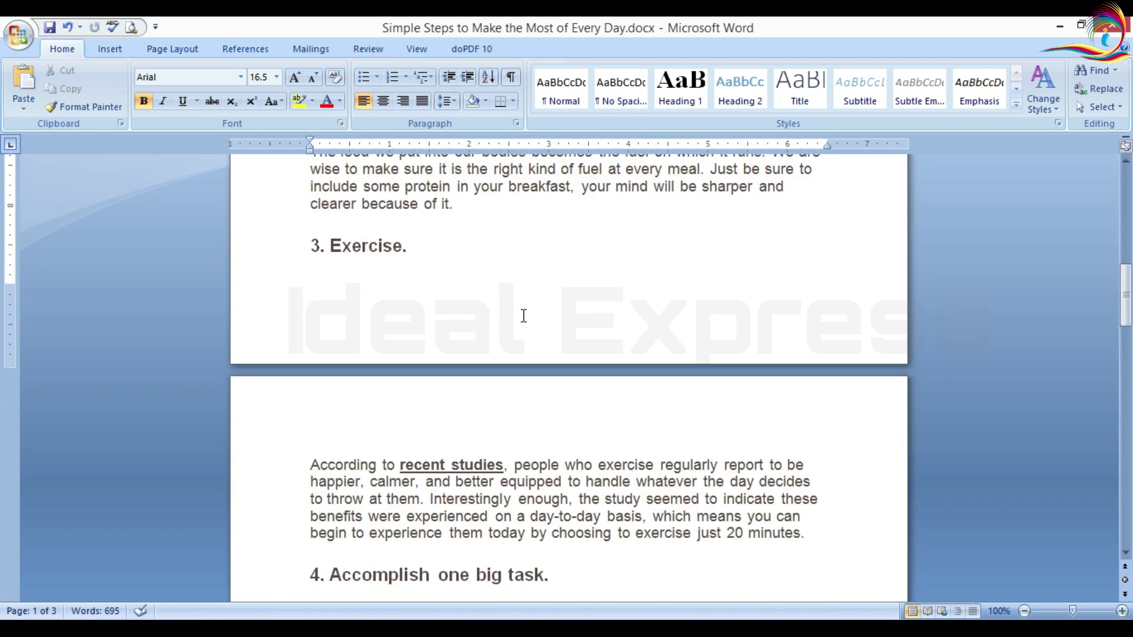
{"action": "scroll", "coordinate": [523, 316], "scroll_direction": "up", "scroll_amount": 9}
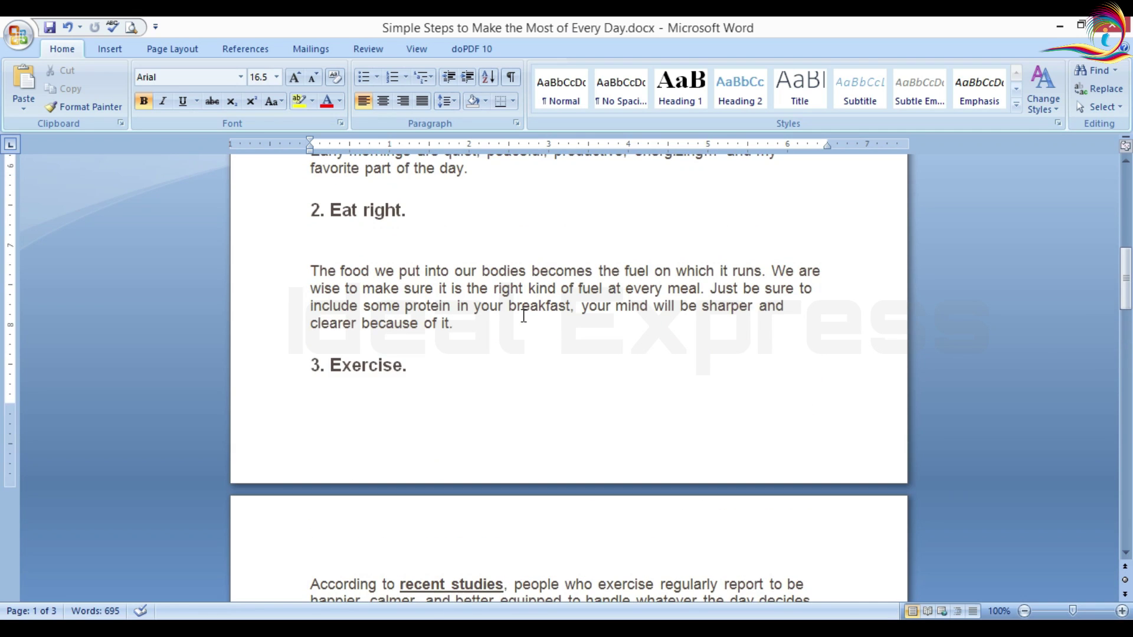
{"action": "left_click", "coordinate": [326, 364]}
{"action": "left_click_drag", "start_coordinate": [327, 364], "coordinate": [422, 379]}
{"action": "scroll", "coordinate": [466, 378], "scroll_direction": "down", "scroll_amount": 9}
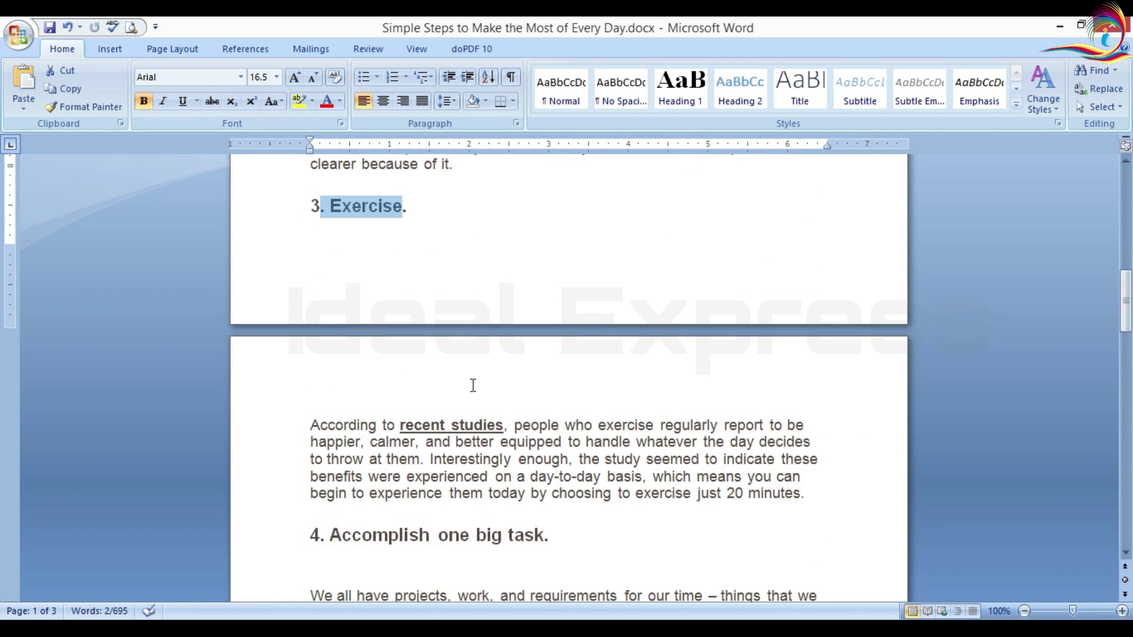
{"action": "scroll", "coordinate": [452, 348], "scroll_direction": "down", "scroll_amount": 15}
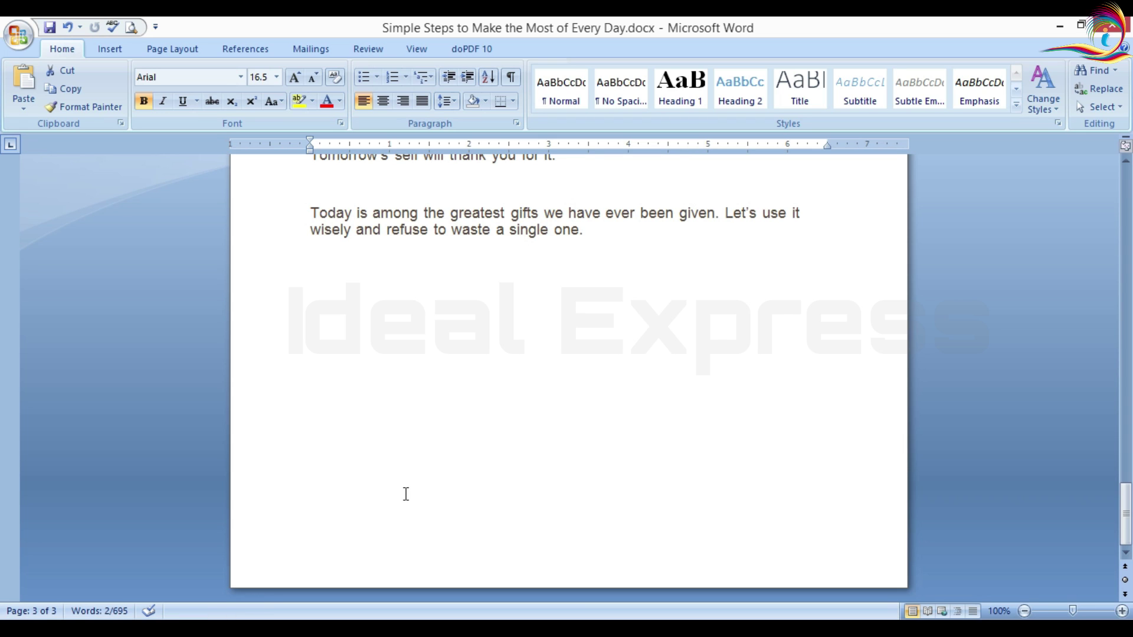
{"action": "scroll", "coordinate": [406, 494], "scroll_direction": "up", "scroll_amount": 18}
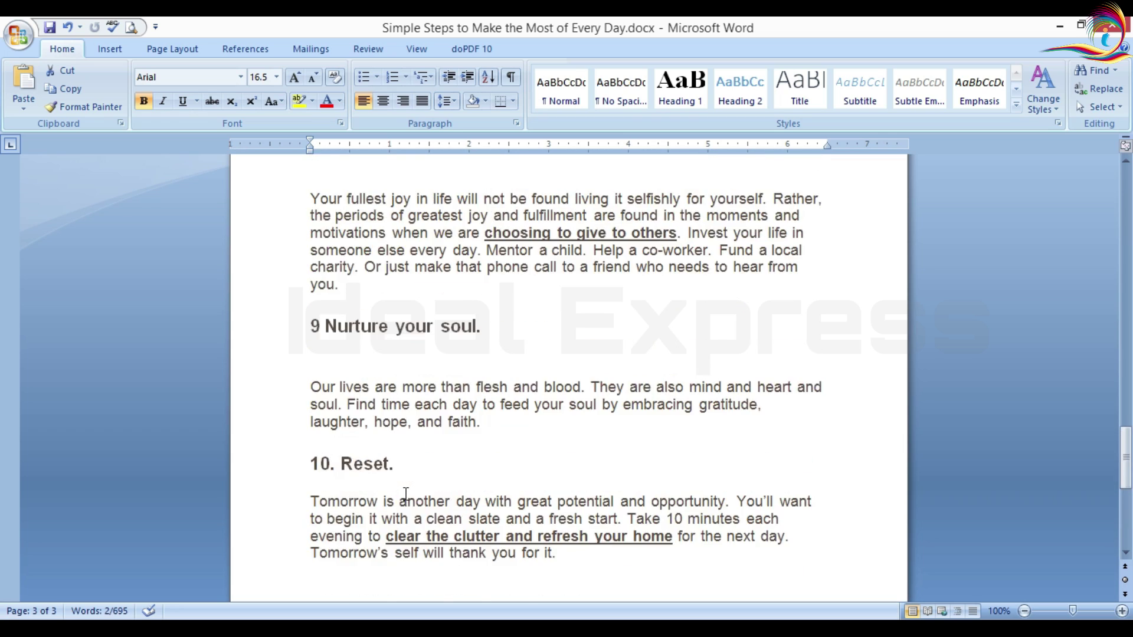
{"action": "scroll", "coordinate": [406, 494], "scroll_direction": "up", "scroll_amount": 20}
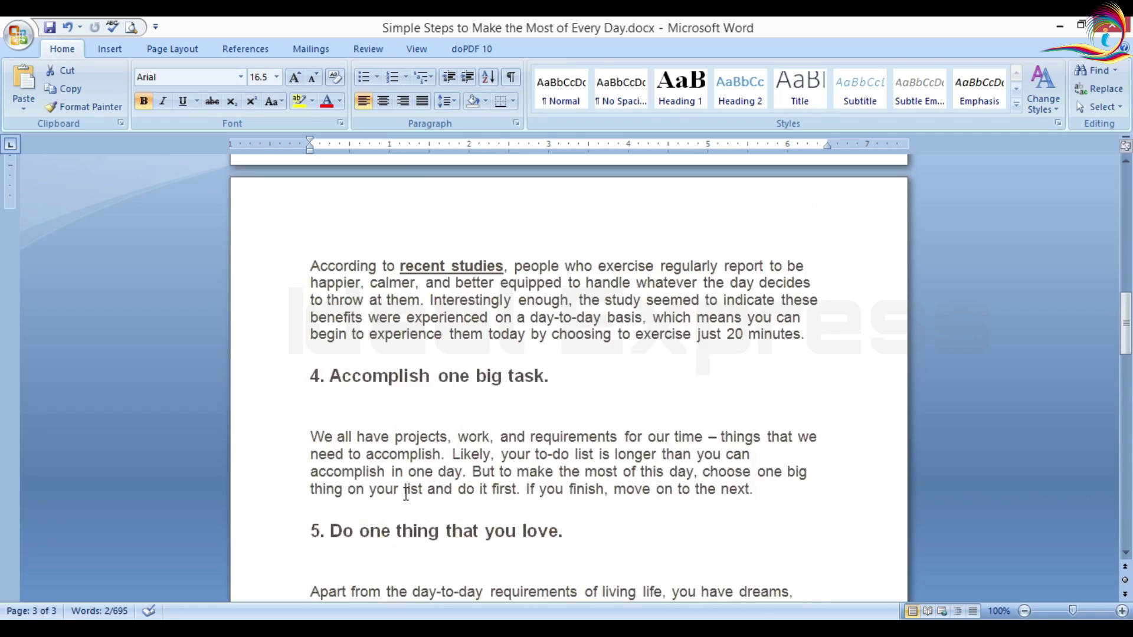
{"action": "scroll", "coordinate": [406, 493], "scroll_direction": "up", "scroll_amount": 6}
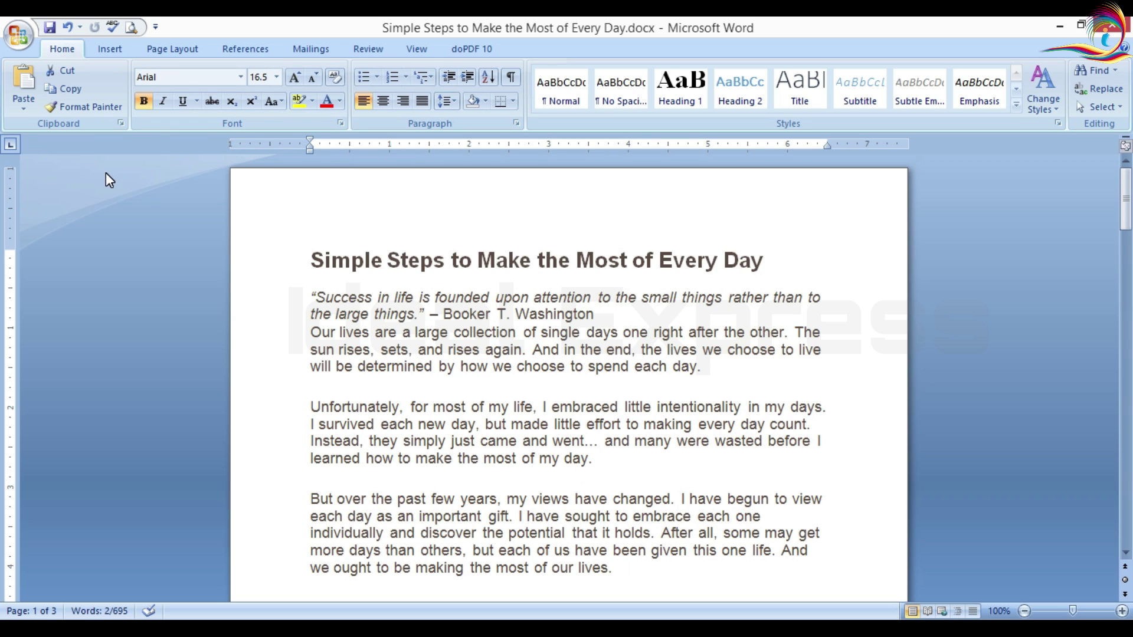
- Set the font size of the entire document text to 12
{"action": "key", "text": "ctrl+a"}
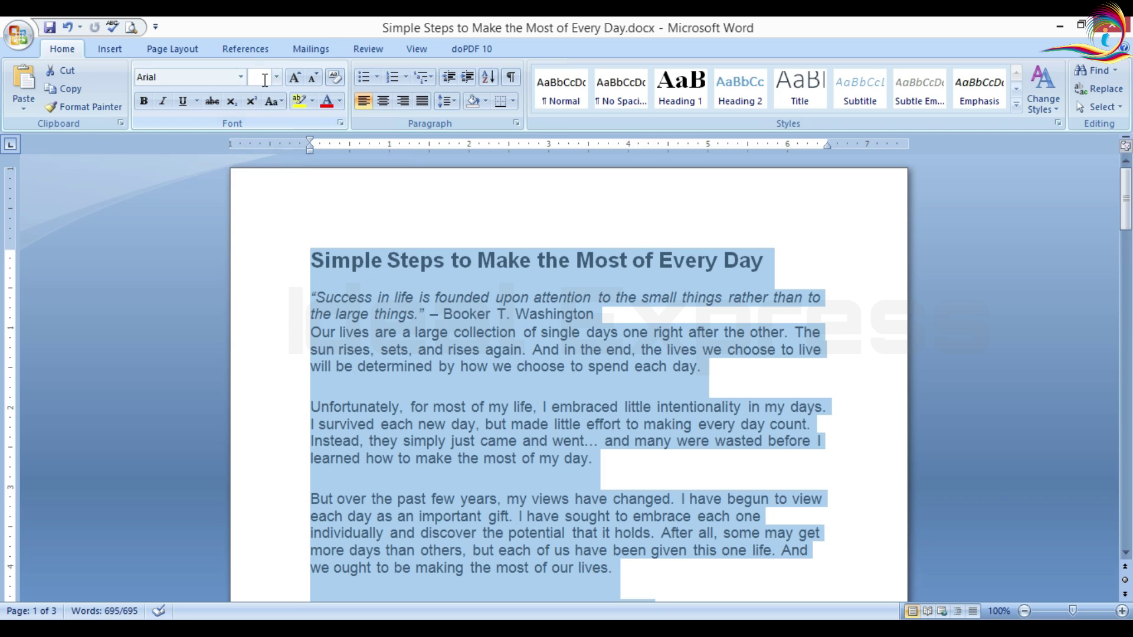
{"action": "left_click", "coordinate": [276, 77]}
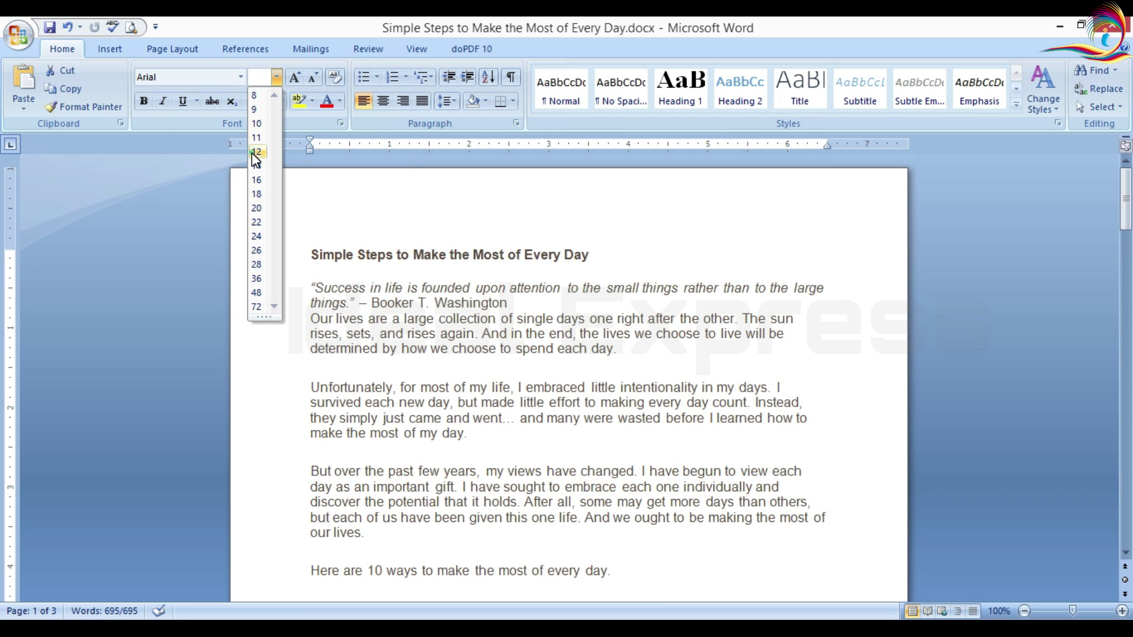
{"action": "left_click", "coordinate": [256, 151]}
{"action": "scroll", "coordinate": [710, 350], "scroll_direction": "down", "scroll_amount": 15}
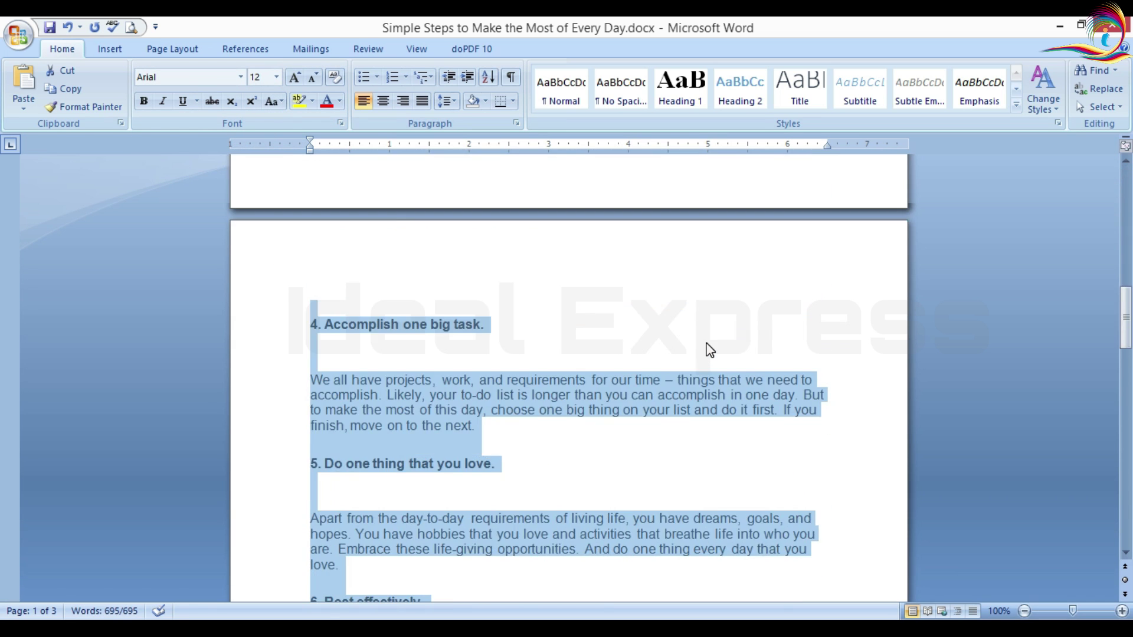
{"action": "scroll", "coordinate": [709, 350], "scroll_direction": "down", "scroll_amount": 20}
{"action": "scroll", "coordinate": [408, 526], "scroll_direction": "up", "scroll_amount": 20}
{"action": "scroll", "coordinate": [408, 526], "scroll_direction": "up", "scroll_amount": 15}
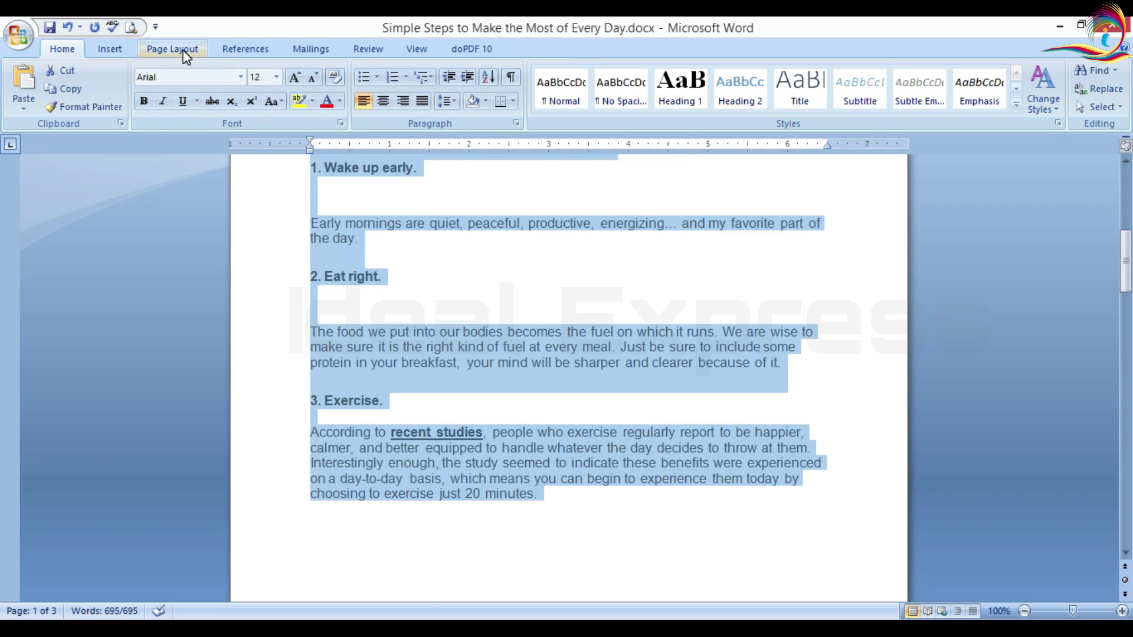
- Set the paragraph spacing after to 0 pt for the whole document and review the resulting layout
{"action": "left_click", "coordinate": [187, 53]}
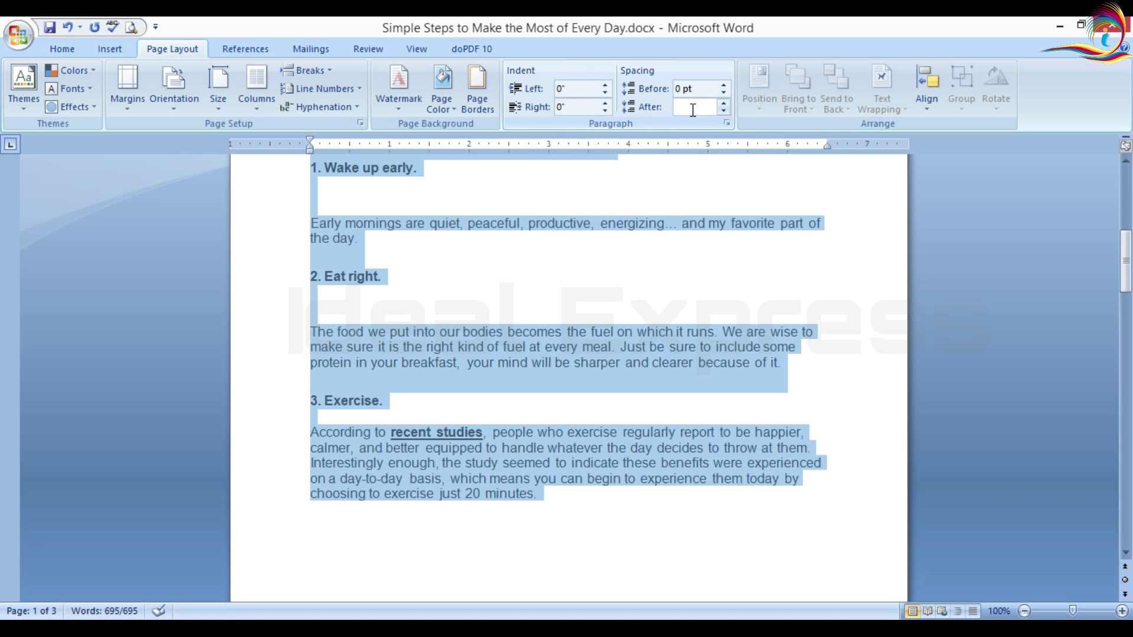
{"action": "left_click", "coordinate": [725, 109]}
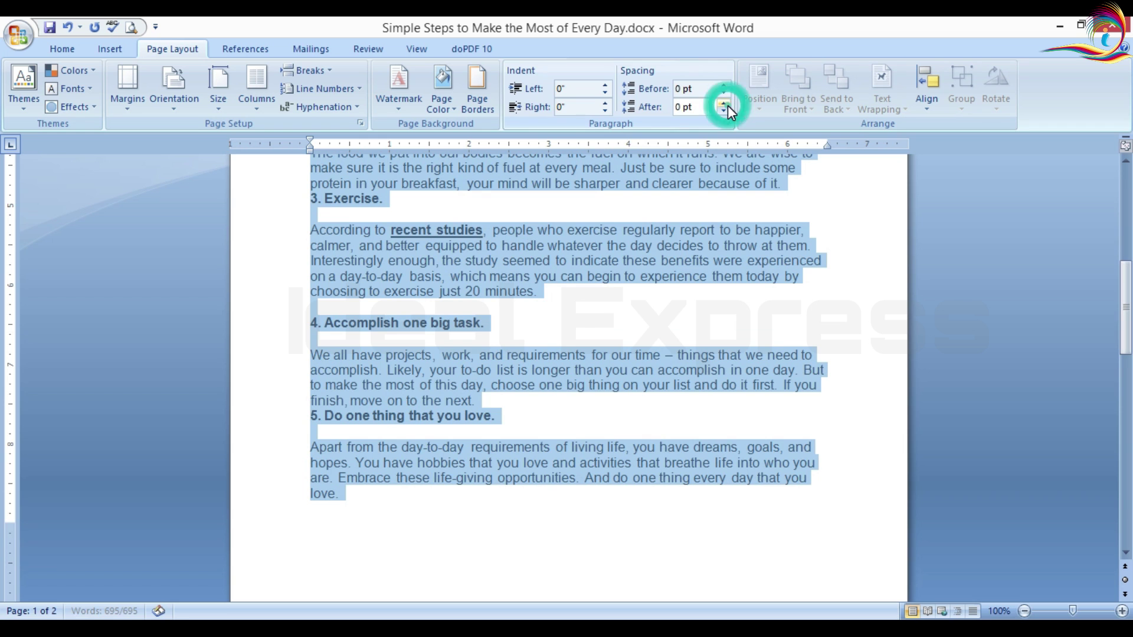
{"action": "scroll", "coordinate": [404, 273], "scroll_direction": "up", "scroll_amount": 10}
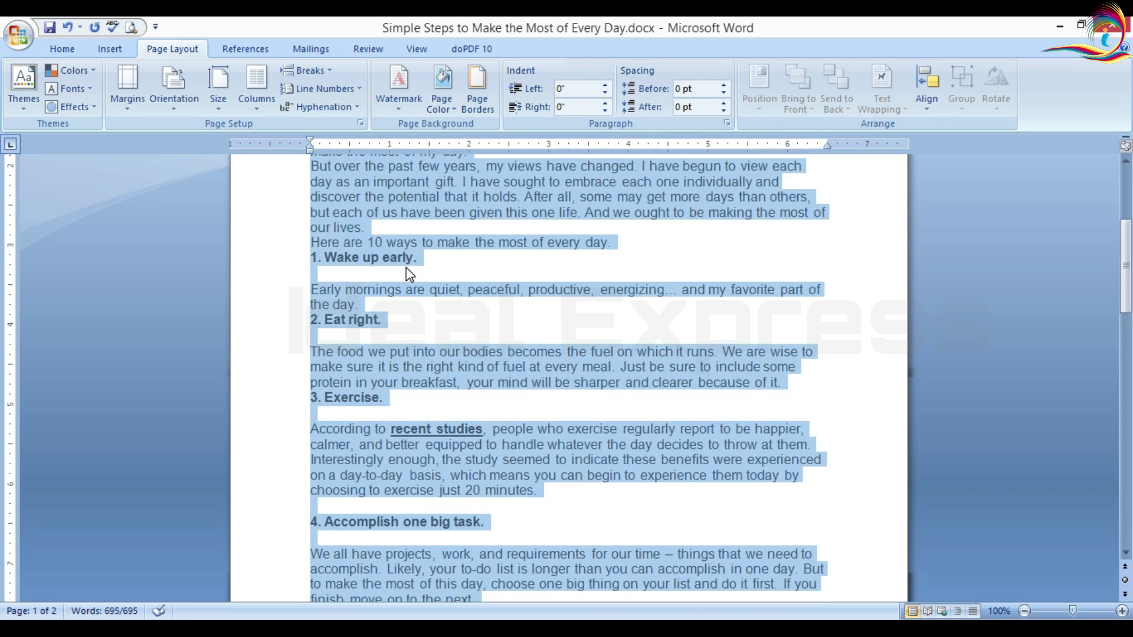
{"action": "scroll", "coordinate": [436, 394], "scroll_direction": "down", "scroll_amount": 15}
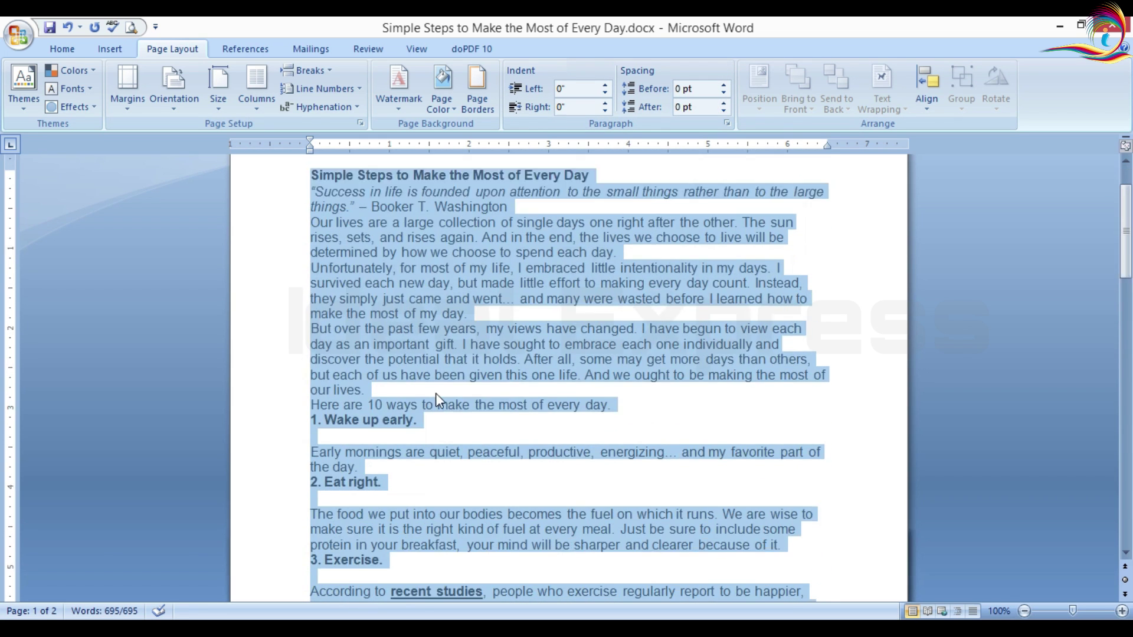
{"action": "scroll", "coordinate": [436, 394], "scroll_direction": "down", "scroll_amount": 10}
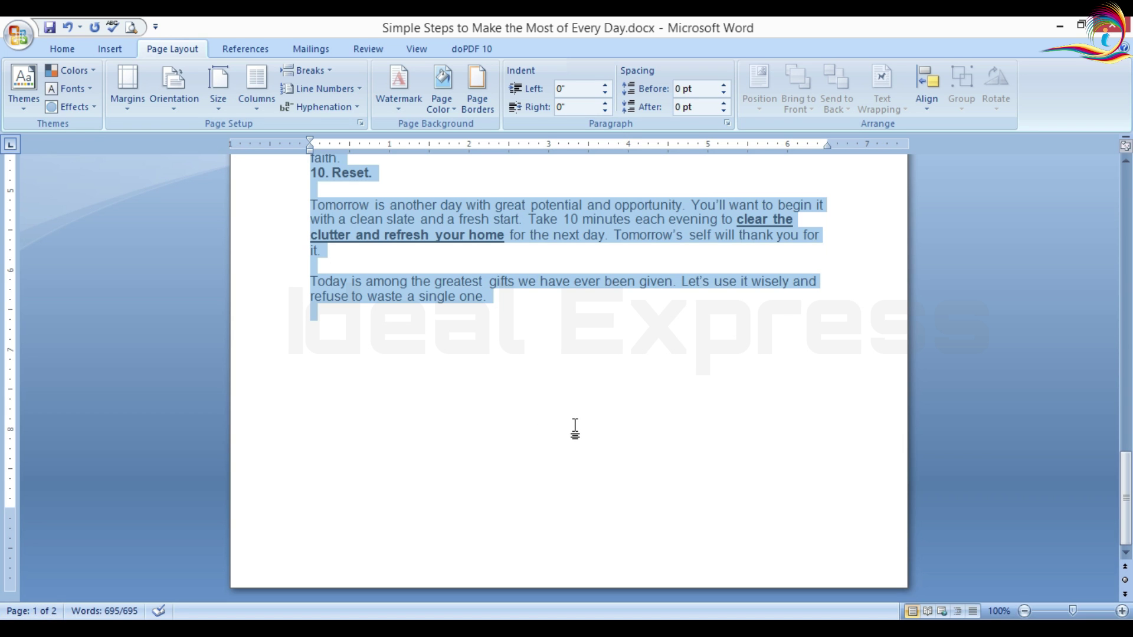
{"action": "scroll", "coordinate": [575, 428], "scroll_direction": "up", "scroll_amount": 10}
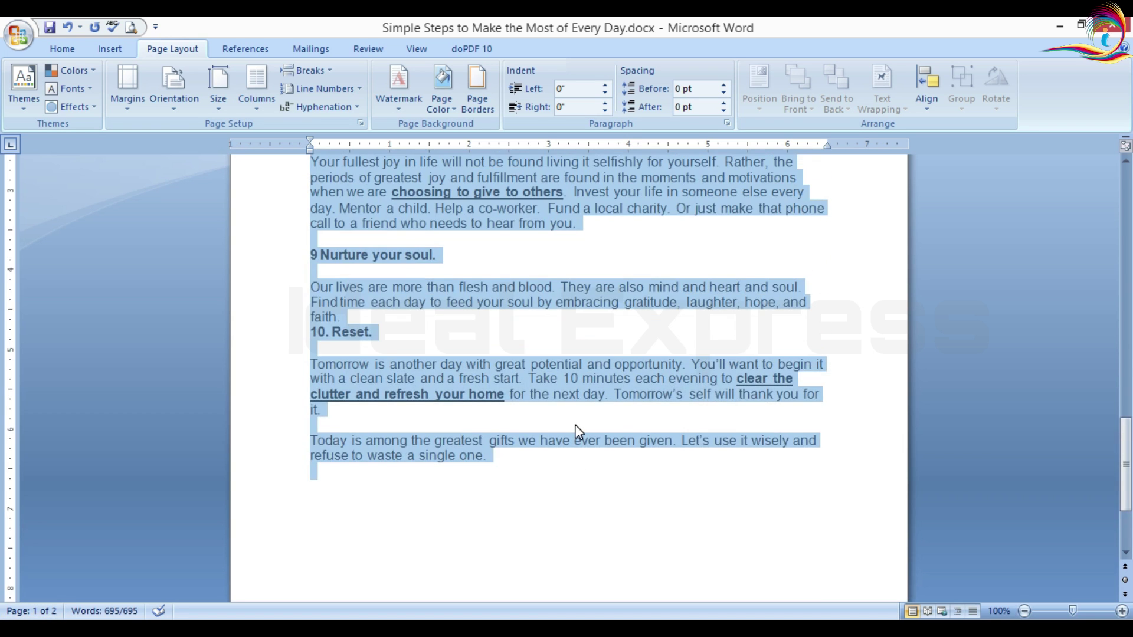
{"action": "scroll", "coordinate": [578, 433], "scroll_direction": "up", "scroll_amount": 20}
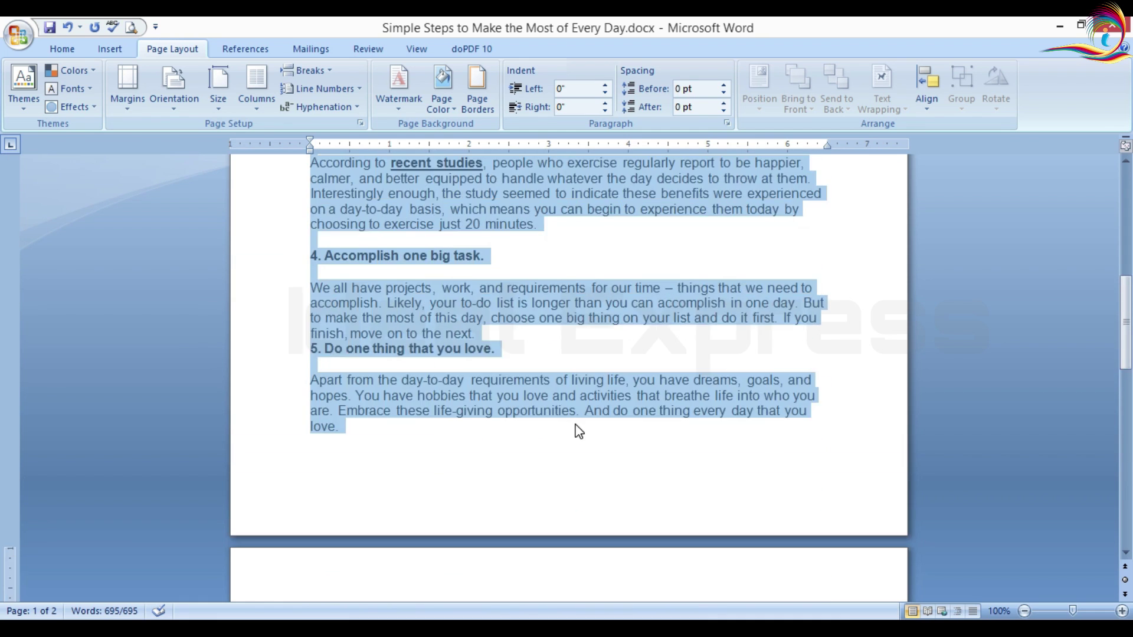
{"action": "scroll", "coordinate": [576, 424], "scroll_direction": "down", "scroll_amount": 2}
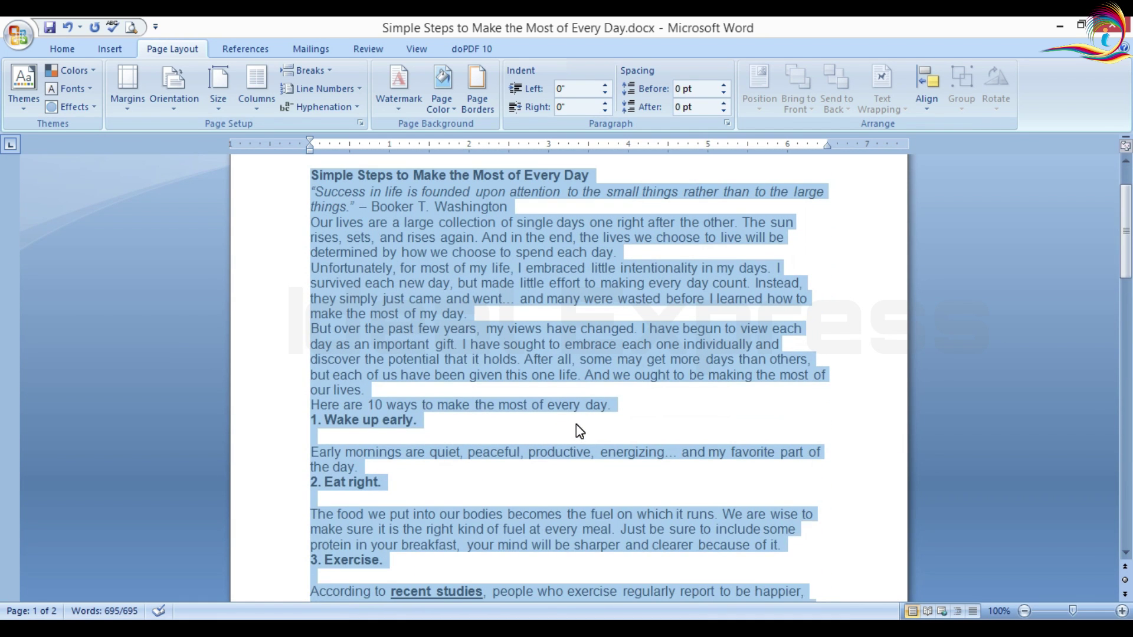
{"action": "scroll", "coordinate": [589, 386], "scroll_direction": "down", "scroll_amount": 3}
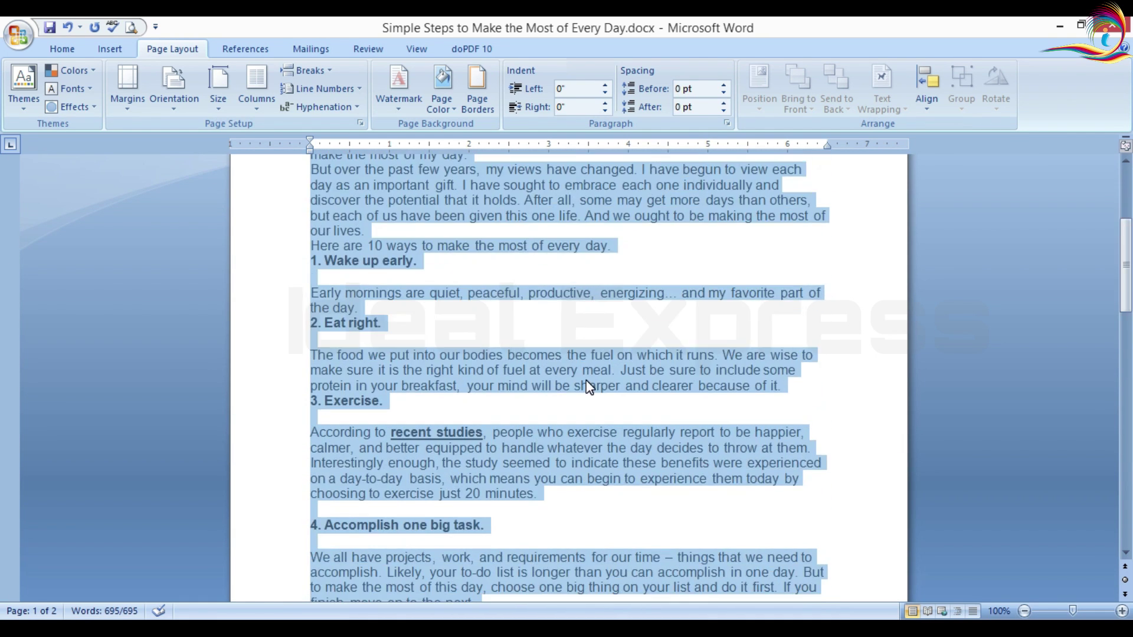
- Insert a blank line above the heading "1. Wake up early." and above the line "Here are 10 ways to make the most of every day."
{"action": "left_click", "coordinate": [317, 262]}
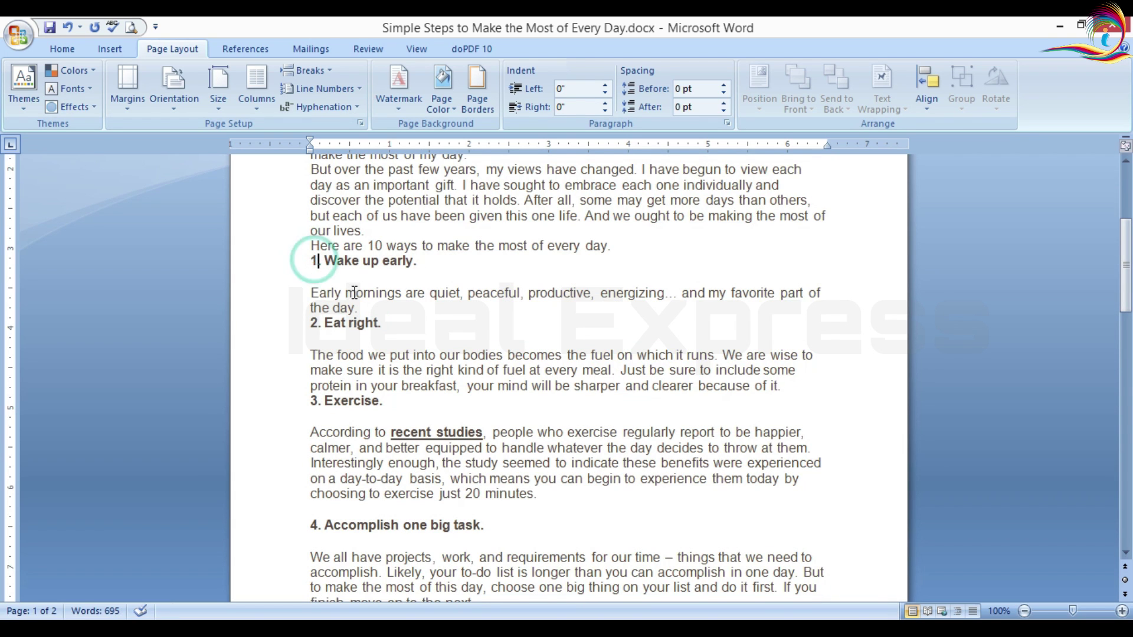
{"action": "left_click", "coordinate": [310, 260]}
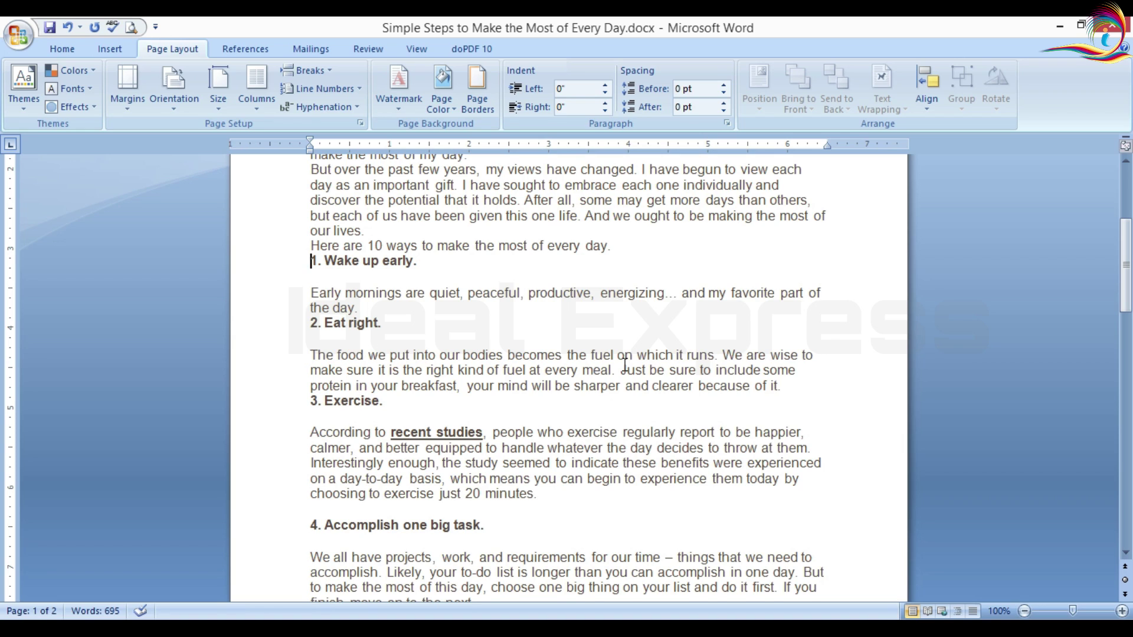
{"action": "key", "text": "Return"}
{"action": "left_click", "coordinate": [311, 245]}
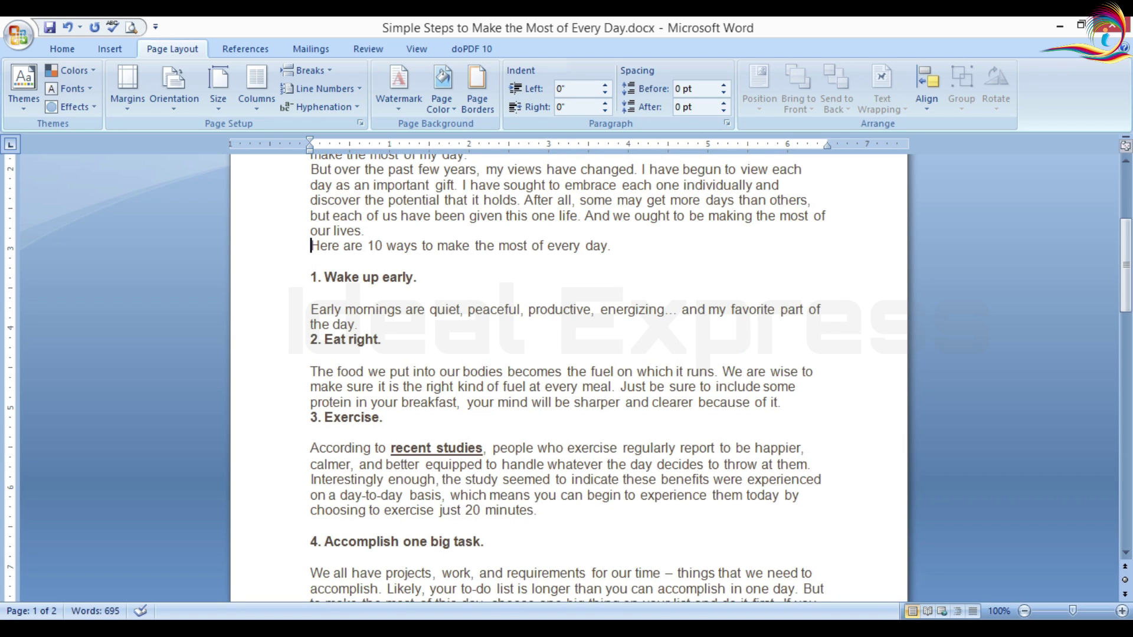
{"action": "key", "text": "Return"}
- Insert a blank line before the paragraph starting "But over the past few years" and before the one starting "Unfortunately"
{"action": "key", "text": "Up"}
{"action": "key", "text": "Up"}
{"action": "key", "text": "Up"}
{"action": "key", "text": "Up"}
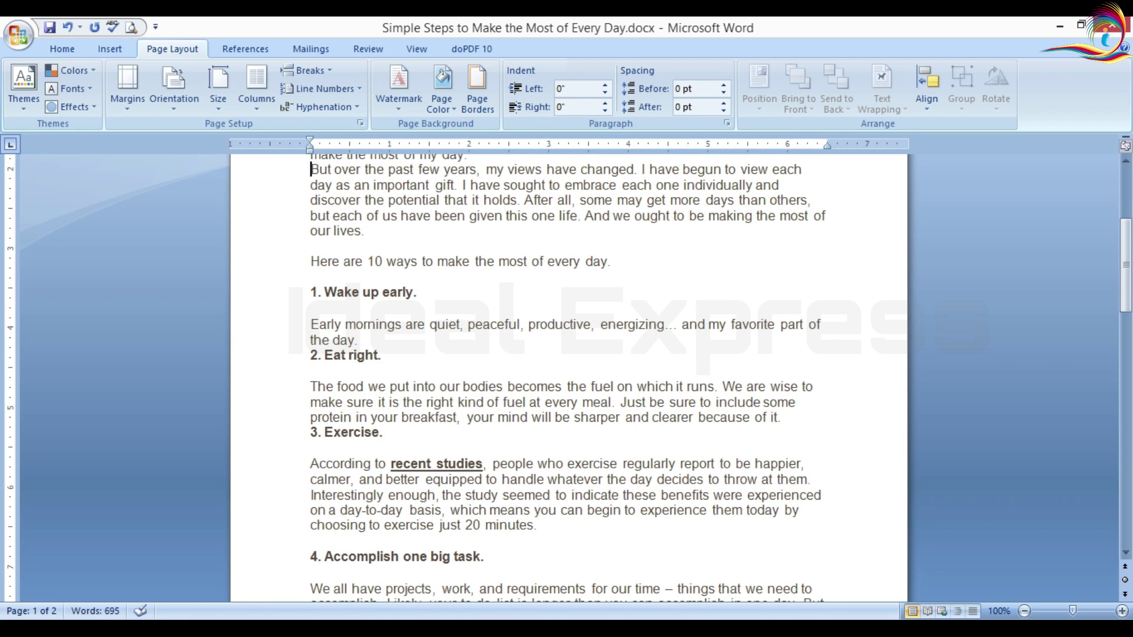
{"action": "key", "text": "Up"}
{"action": "key", "text": "Up"}
{"action": "key", "text": "Up"}
{"action": "key", "text": "Up"}
{"action": "key", "text": "Up"}
{"action": "key", "text": "Up"}
{"action": "key", "text": "Up"}
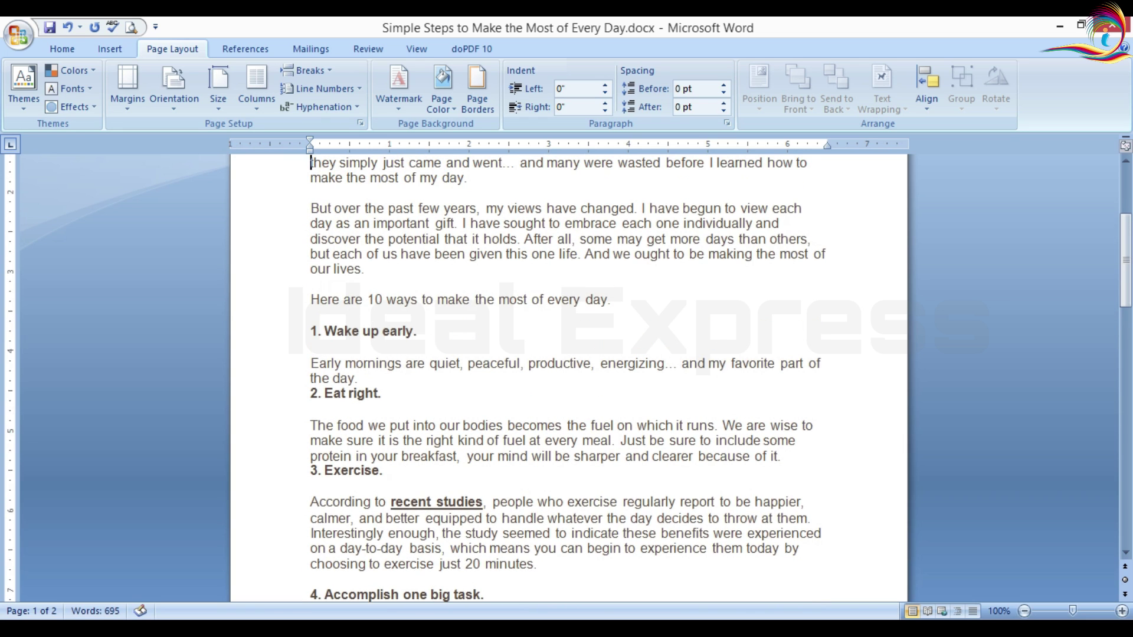
{"action": "key", "text": "Up"}
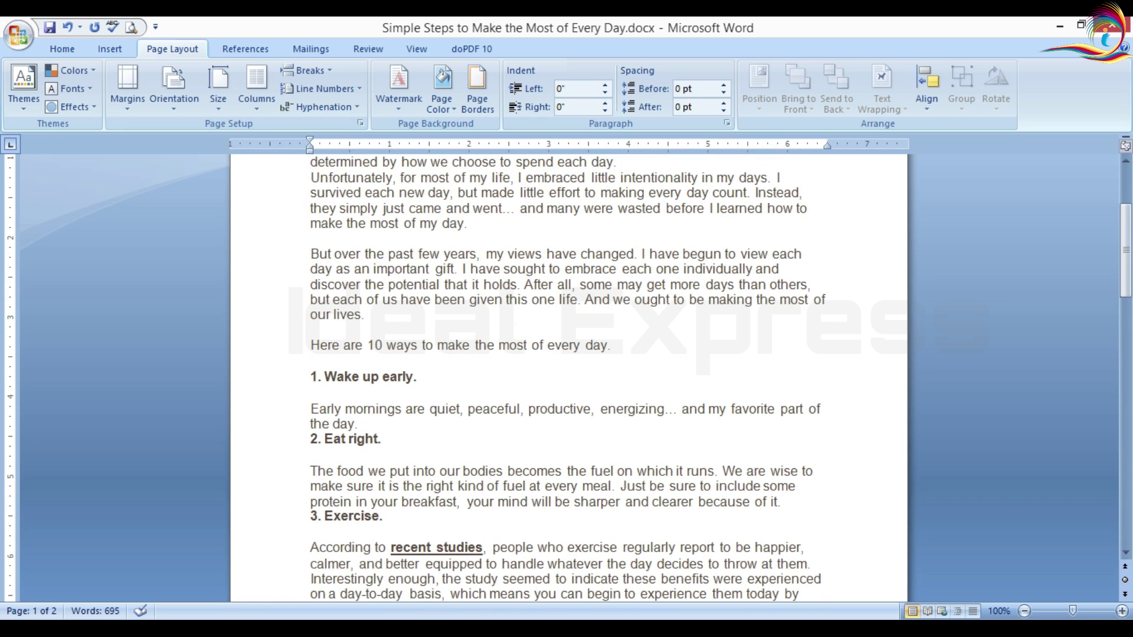
{"action": "key", "text": "Return"}
- Insert a blank line before the paragraph starting "Our lives are a large collection" and between the title and the italic quotation
{"action": "key", "text": "Down"}
{"action": "key", "text": "Up"}
{"action": "key", "text": "Up"}
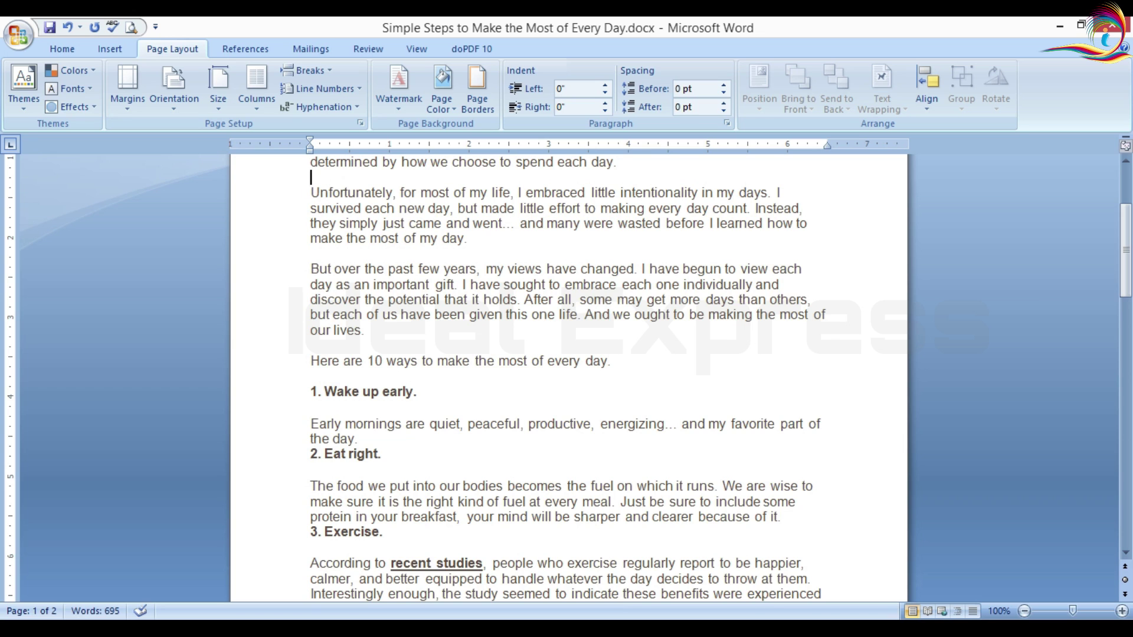
{"action": "key", "text": "Up"}
{"action": "key", "text": "Up"}
{"action": "key", "text": "Up"}
{"action": "key", "text": "Up"}
{"action": "key", "text": "Up"}
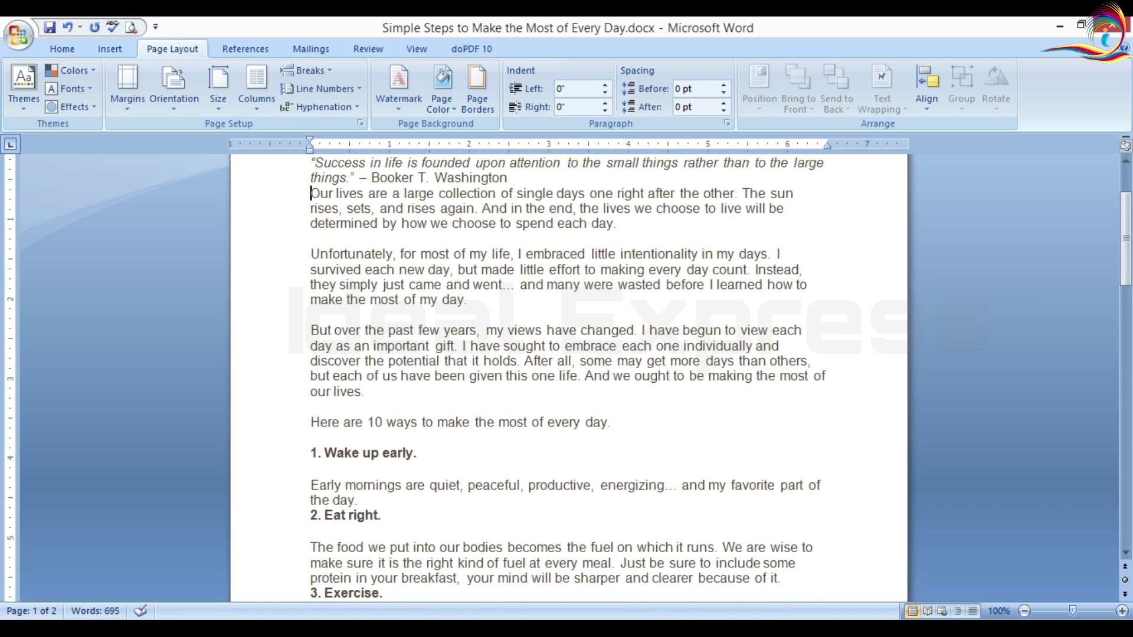
{"action": "key", "text": "Return"}
{"action": "key", "text": "Up"}
{"action": "key", "text": "Up"}
{"action": "key", "text": "Up"}
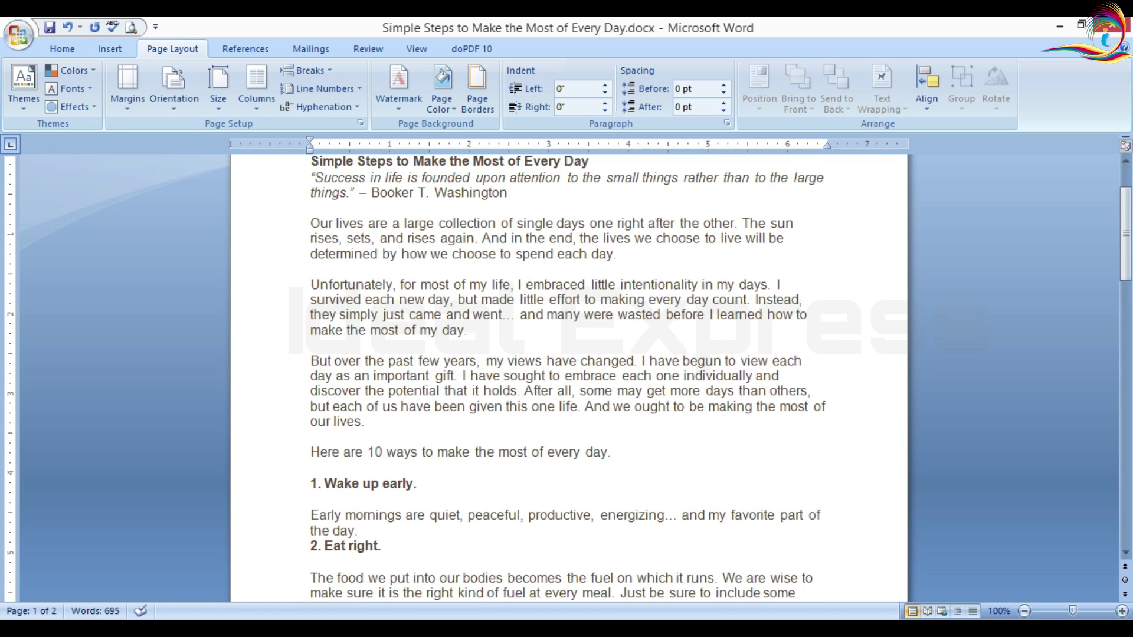
{"action": "key", "text": "Return"}
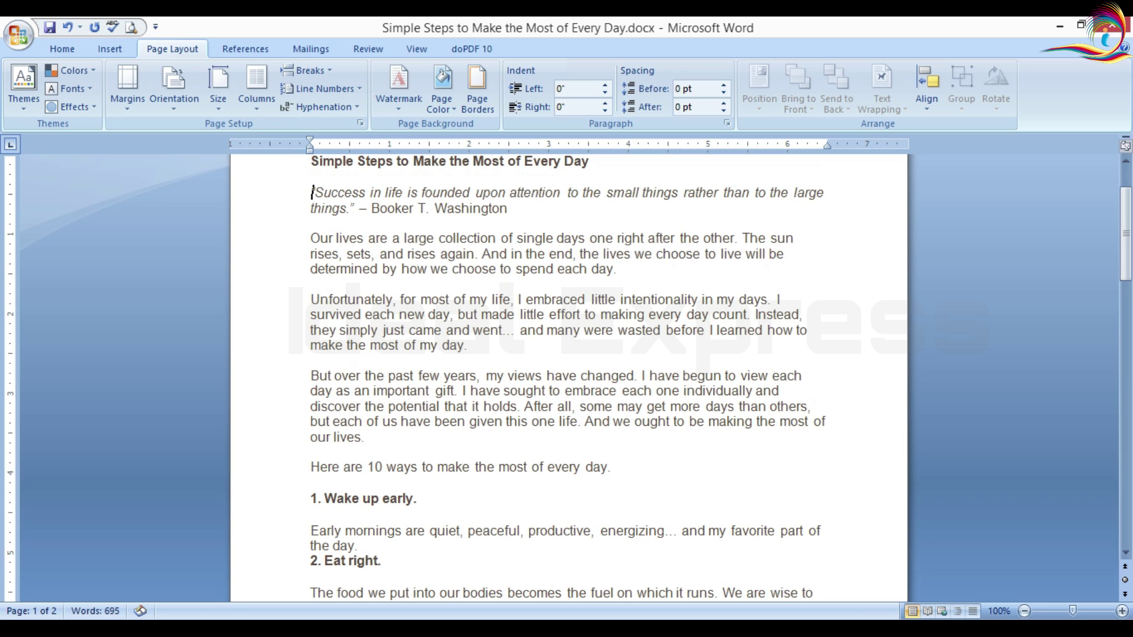
- Centre the title "Simple Steps to Make the Most of Every Day" and set its font size to 14
{"action": "scroll", "coordinate": [597, 258], "scroll_direction": "up", "scroll_amount": 3}
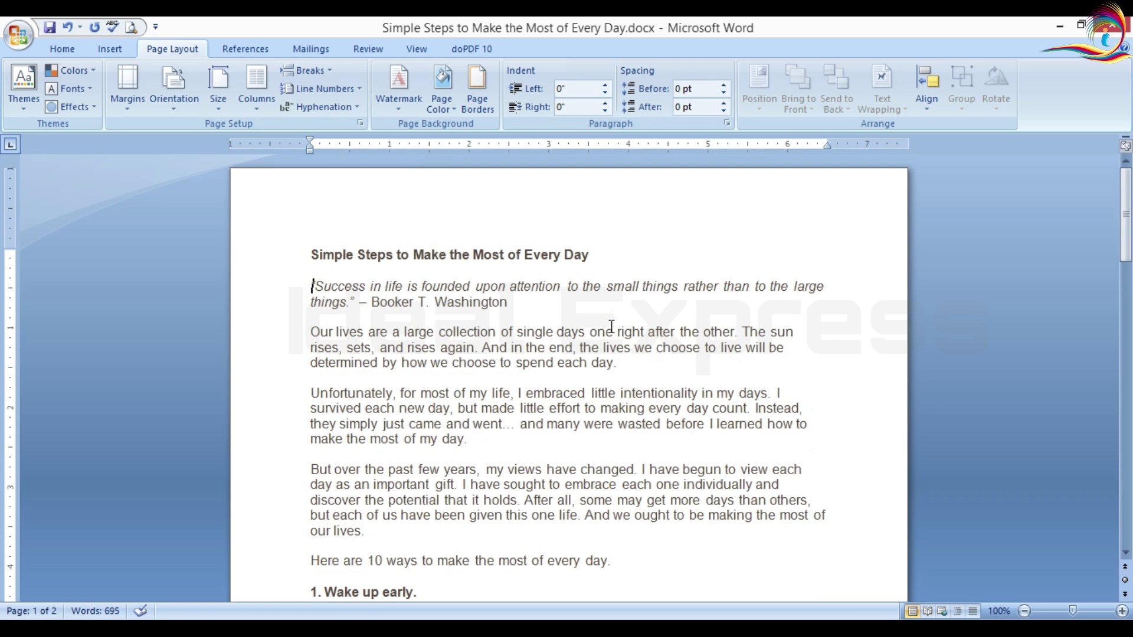
{"action": "left_click_drag", "start_coordinate": [591, 254], "coordinate": [323, 251]}
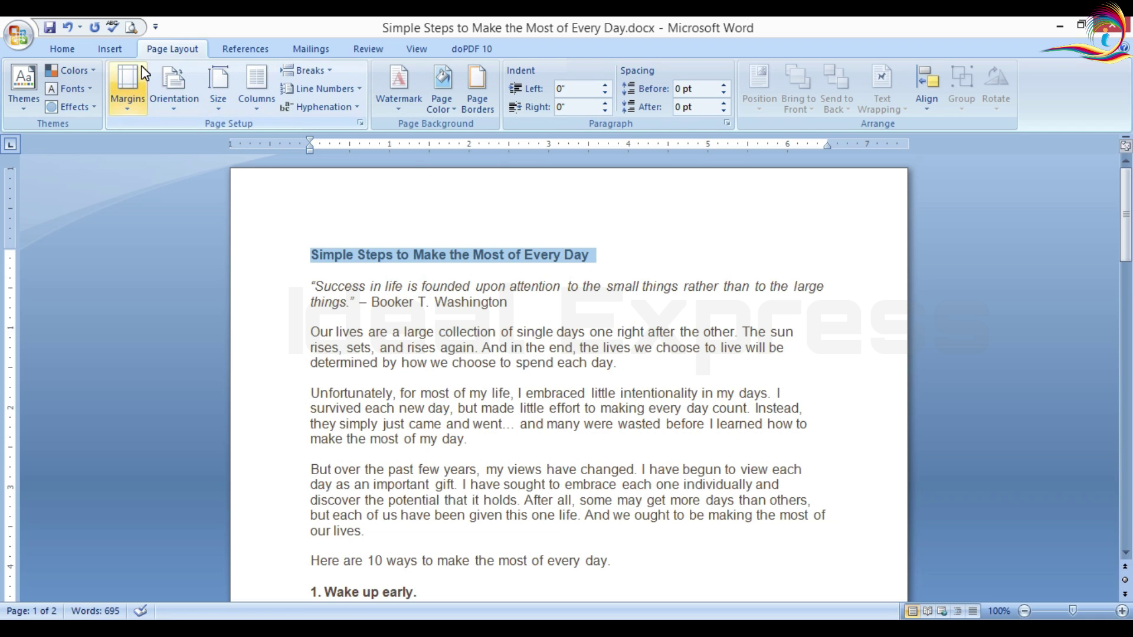
{"action": "left_click", "coordinate": [69, 54]}
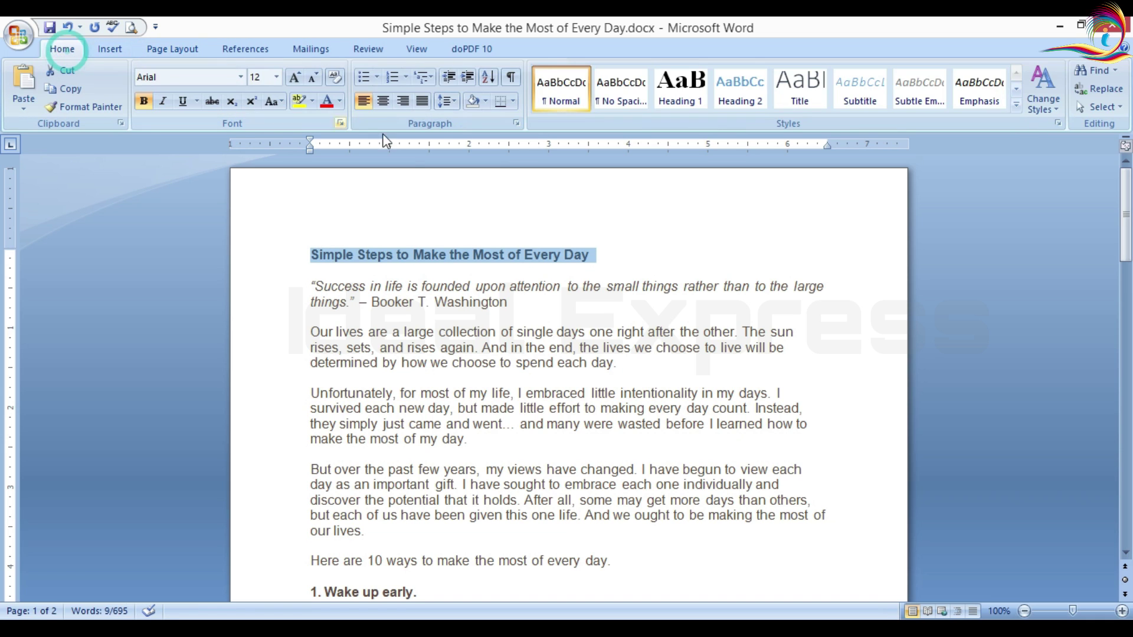
{"action": "left_click", "coordinate": [384, 102]}
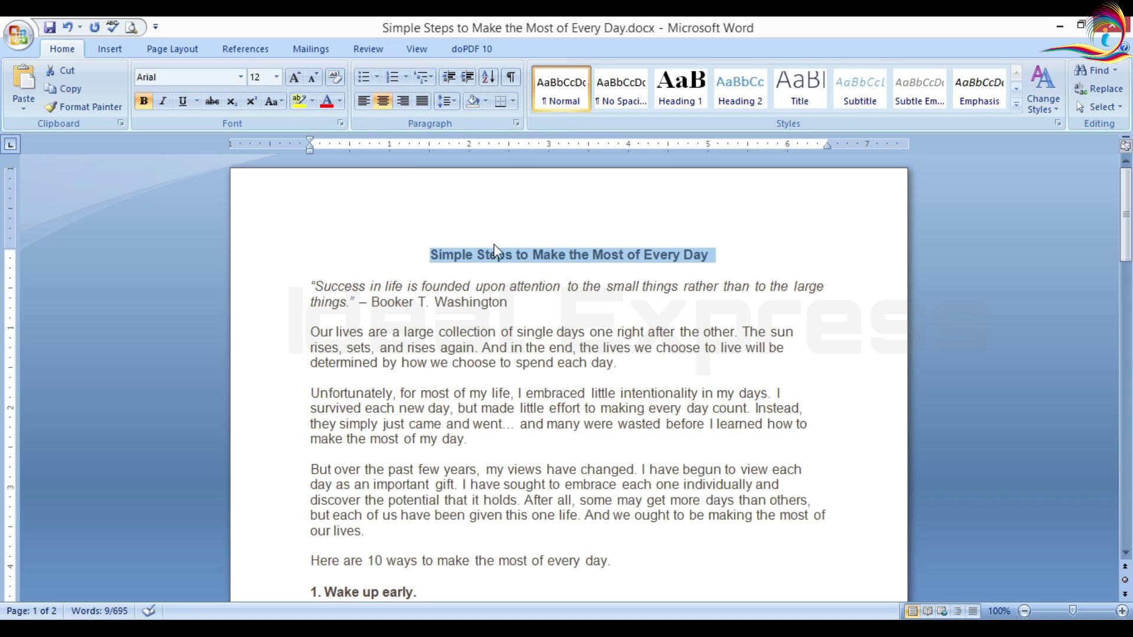
{"action": "left_click", "coordinate": [276, 77]}
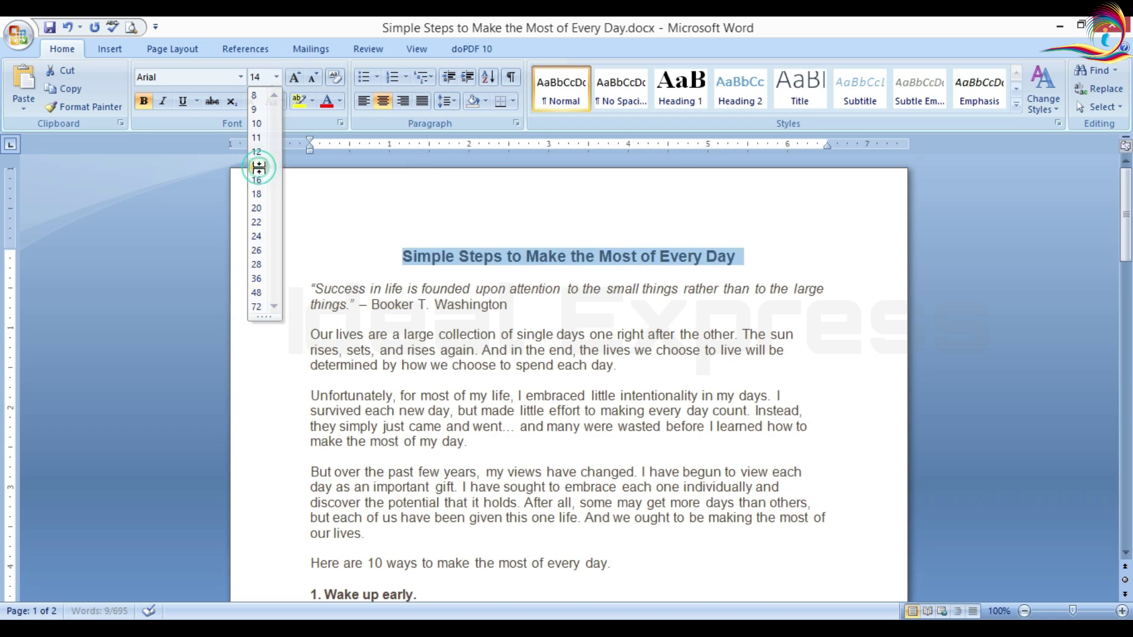
{"action": "left_click", "coordinate": [258, 180]}
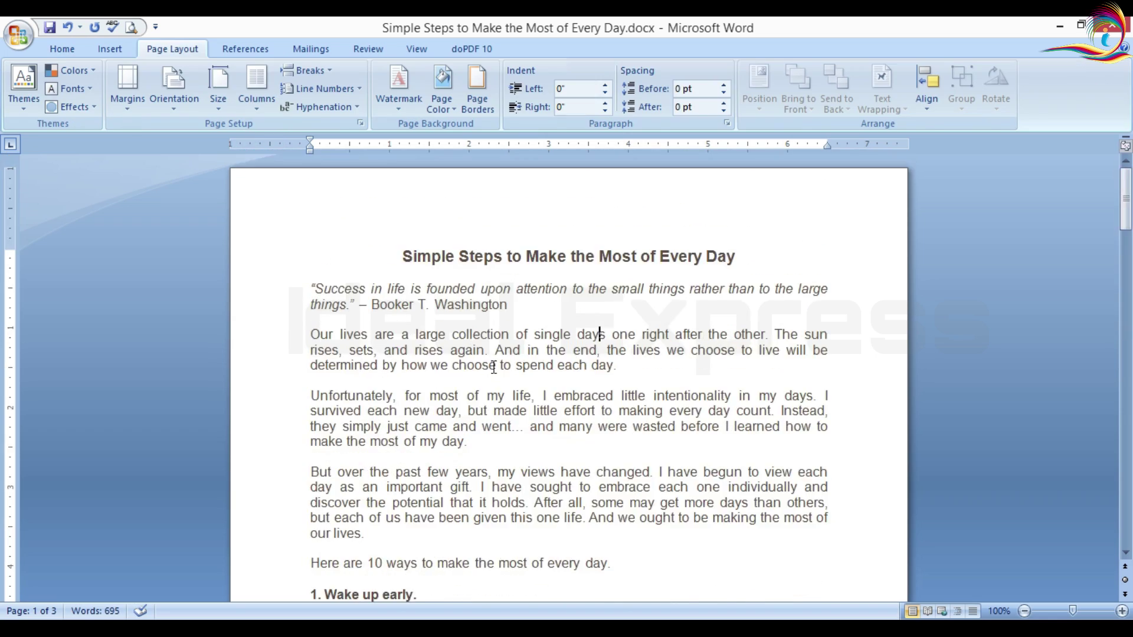
- Remove the empty last page by deleting the blank paragraph after the sentence ending "refuse to waste a single one."
{"action": "scroll", "coordinate": [494, 367], "scroll_direction": "down", "scroll_amount": 20}
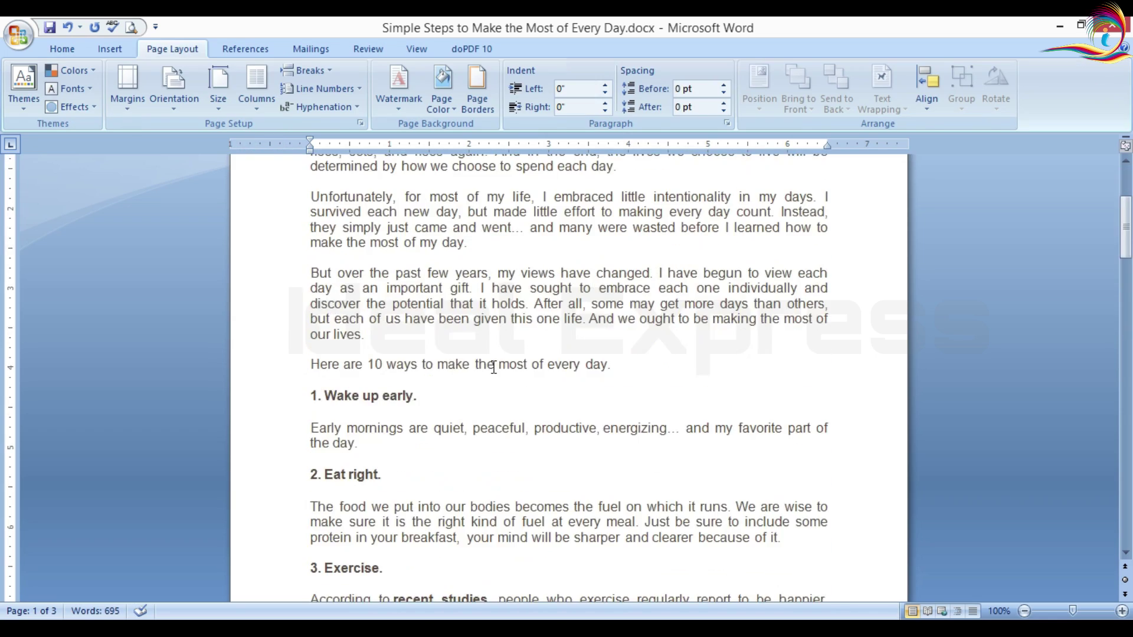
{"action": "scroll", "coordinate": [494, 367], "scroll_direction": "down", "scroll_amount": 15}
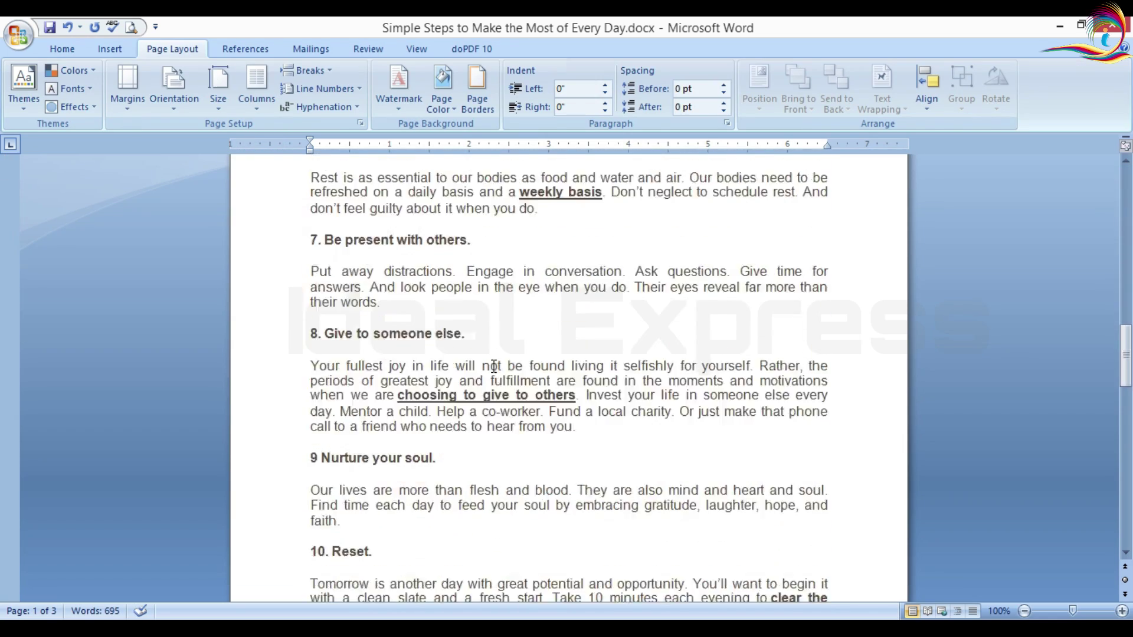
{"action": "scroll", "coordinate": [493, 366], "scroll_direction": "up", "scroll_amount": 6}
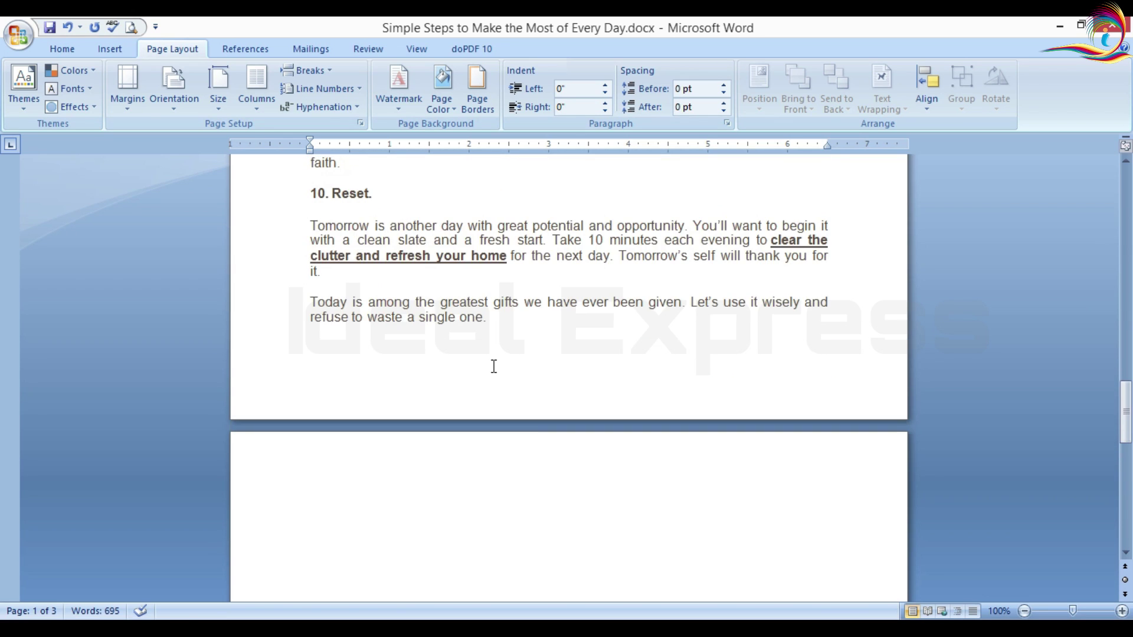
{"action": "scroll", "coordinate": [496, 504], "scroll_direction": "down", "scroll_amount": 14}
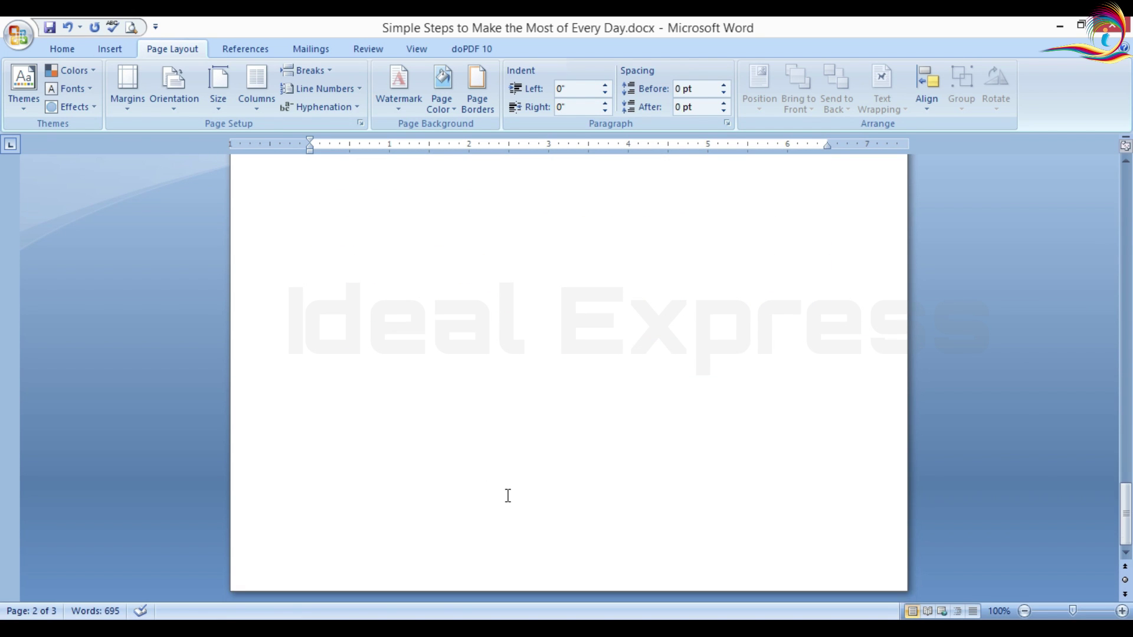
{"action": "scroll", "coordinate": [508, 495], "scroll_direction": "up", "scroll_amount": 20}
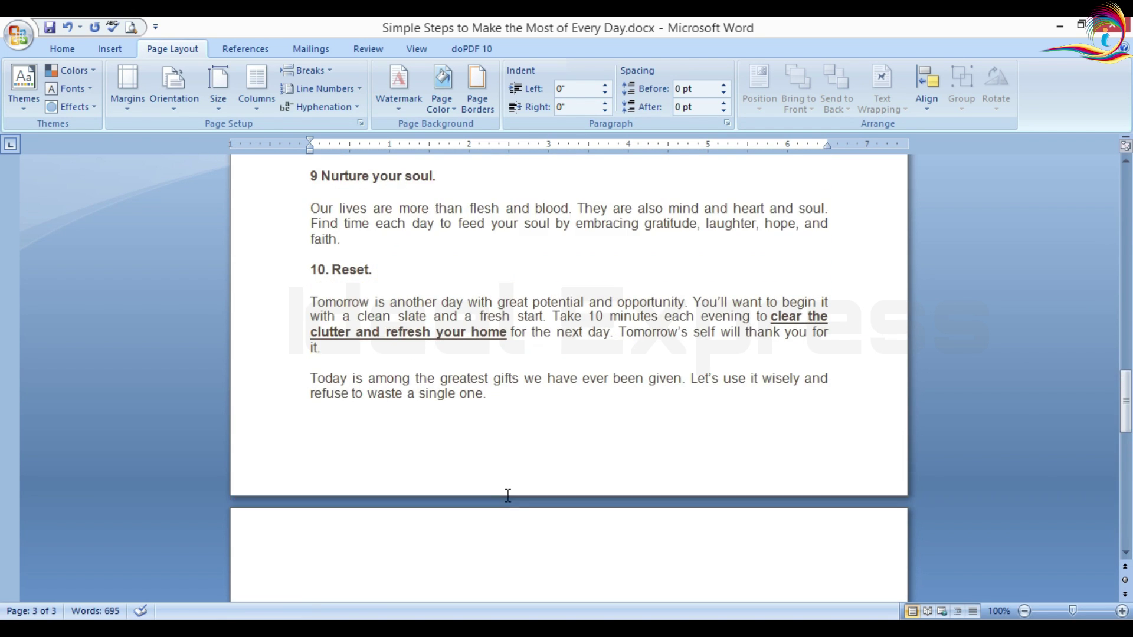
{"action": "left_click", "coordinate": [513, 404]}
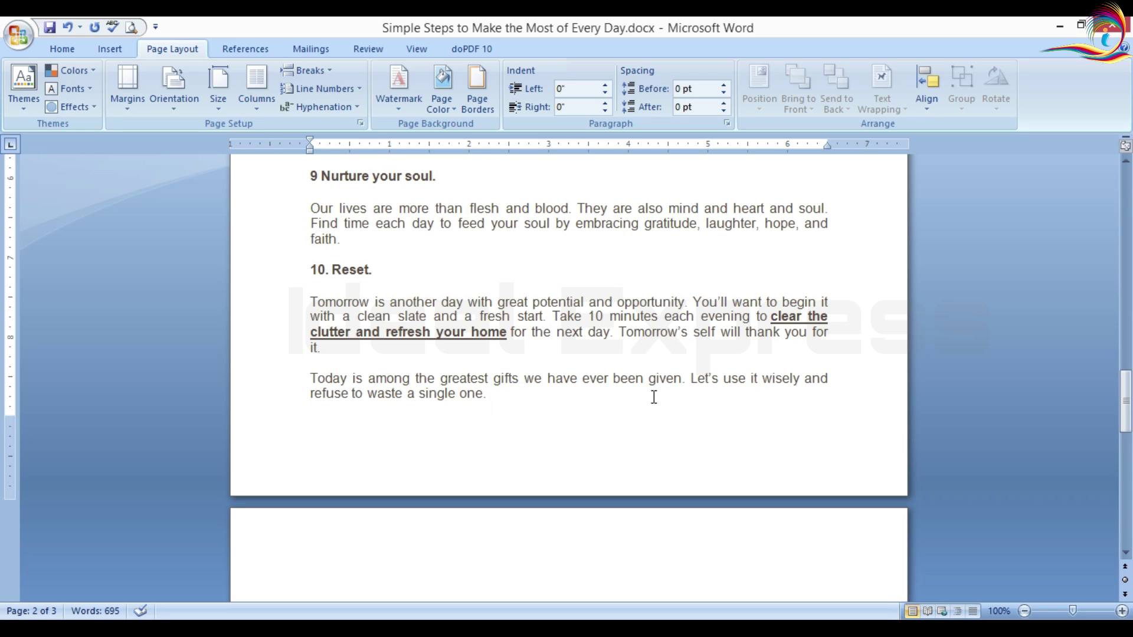
{"action": "key", "text": "Delete"}
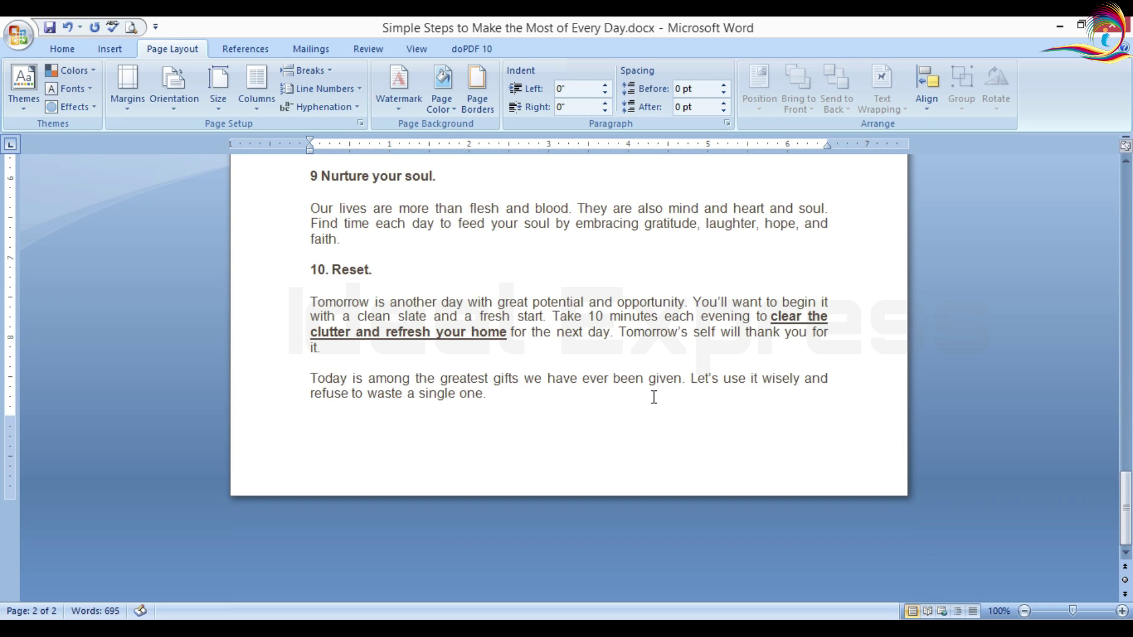
- Check the document's pages in Print Preview, zoomed to 100%, and close the preview
{"action": "scroll", "coordinate": [643, 488], "scroll_direction": "up", "scroll_amount": 15}
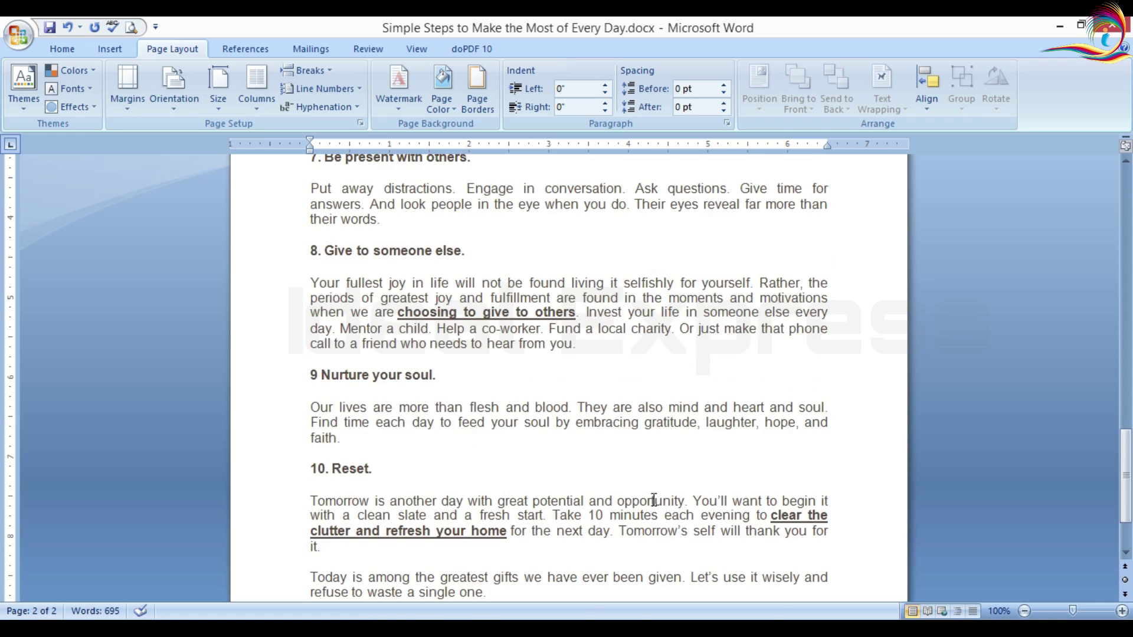
{"action": "scroll", "coordinate": [654, 500], "scroll_direction": "up", "scroll_amount": 18}
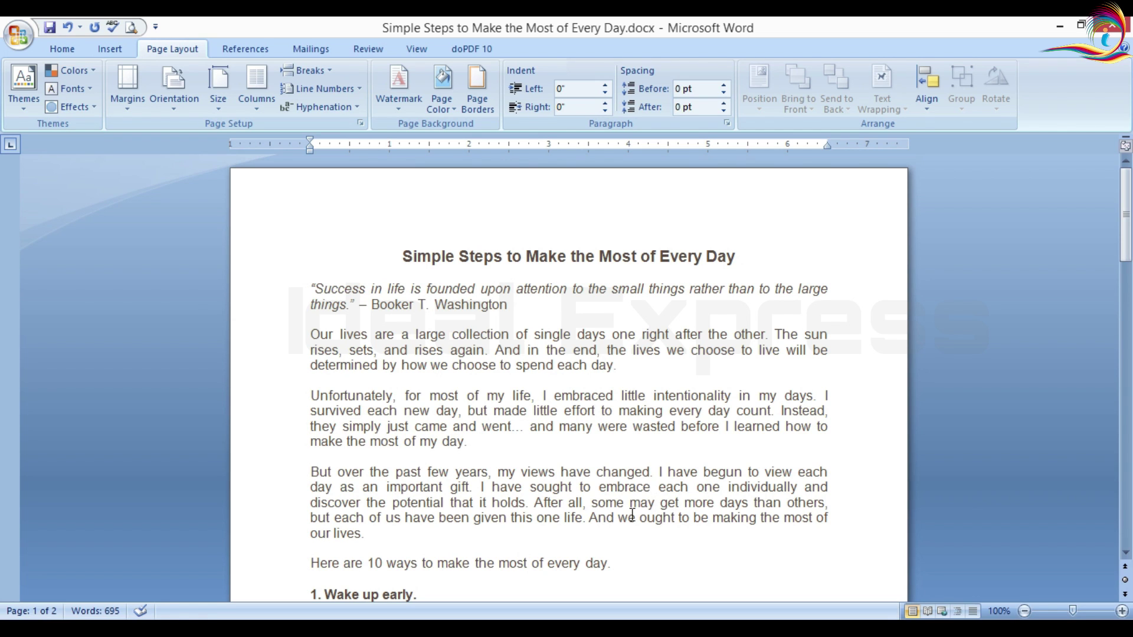
{"action": "left_click", "coordinate": [18, 36]}
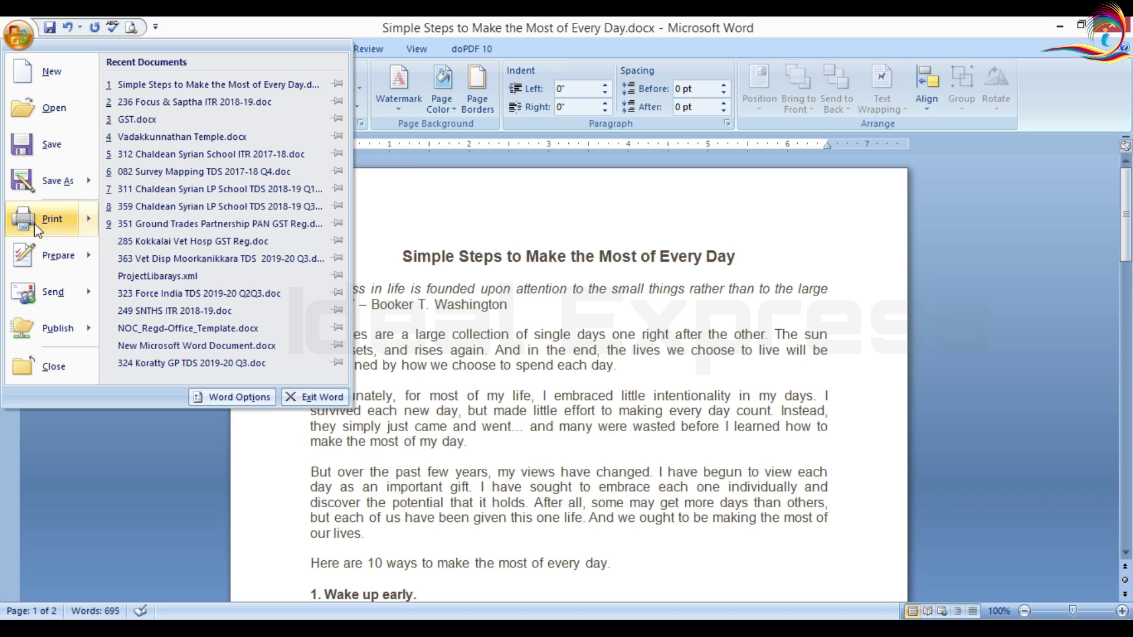
{"action": "mouse_move", "coordinate": [40, 218]}
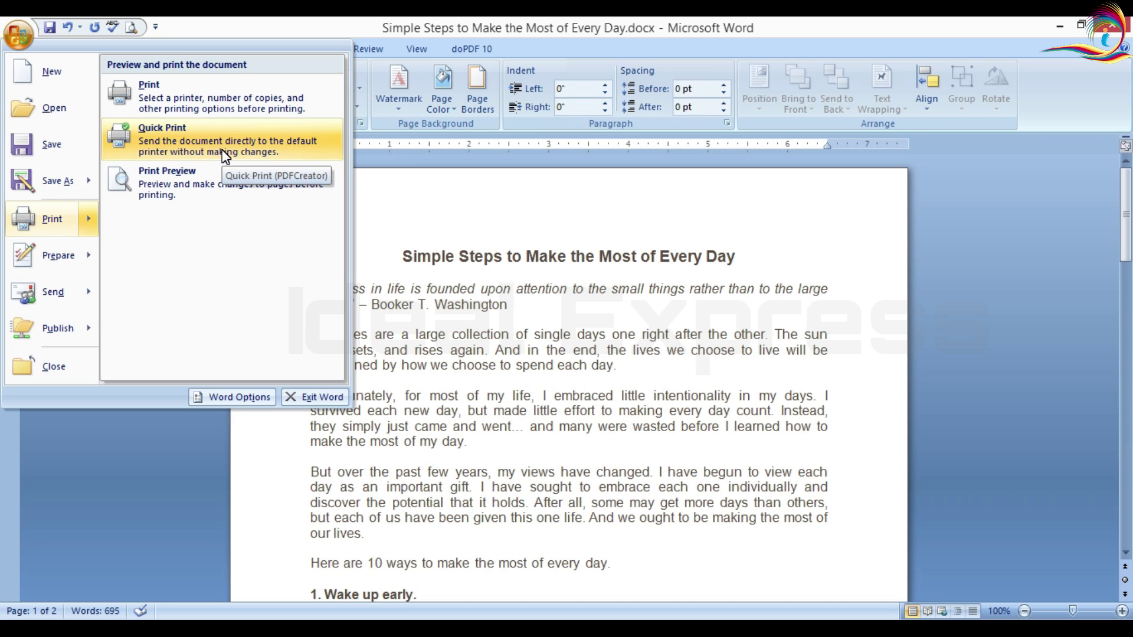
{"action": "left_click", "coordinate": [201, 199]}
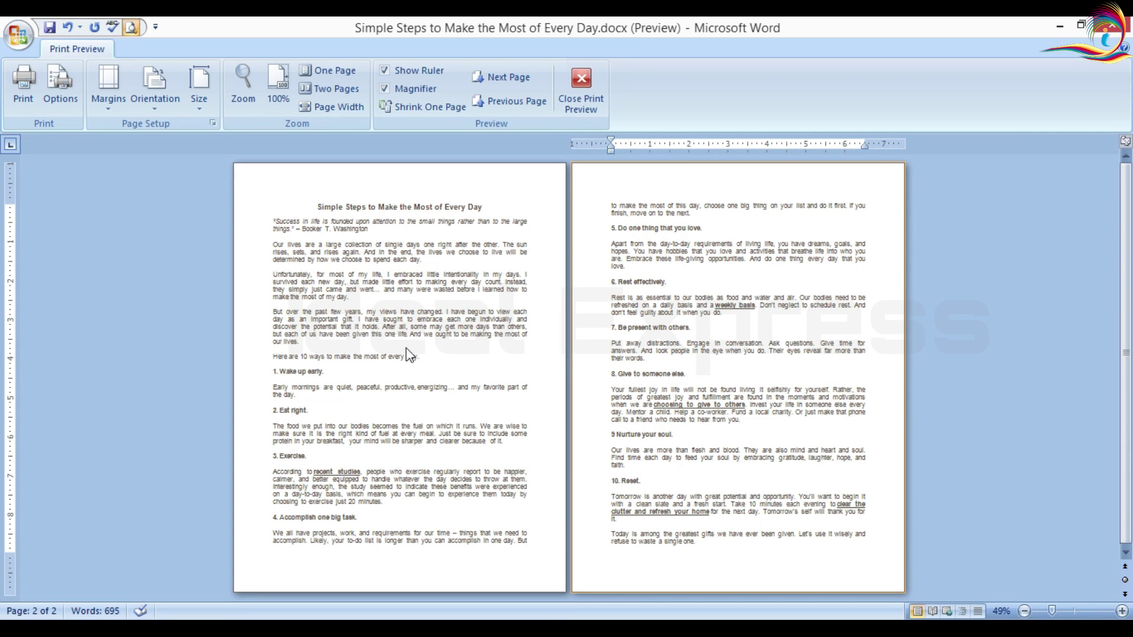
{"action": "left_click", "coordinate": [280, 83]}
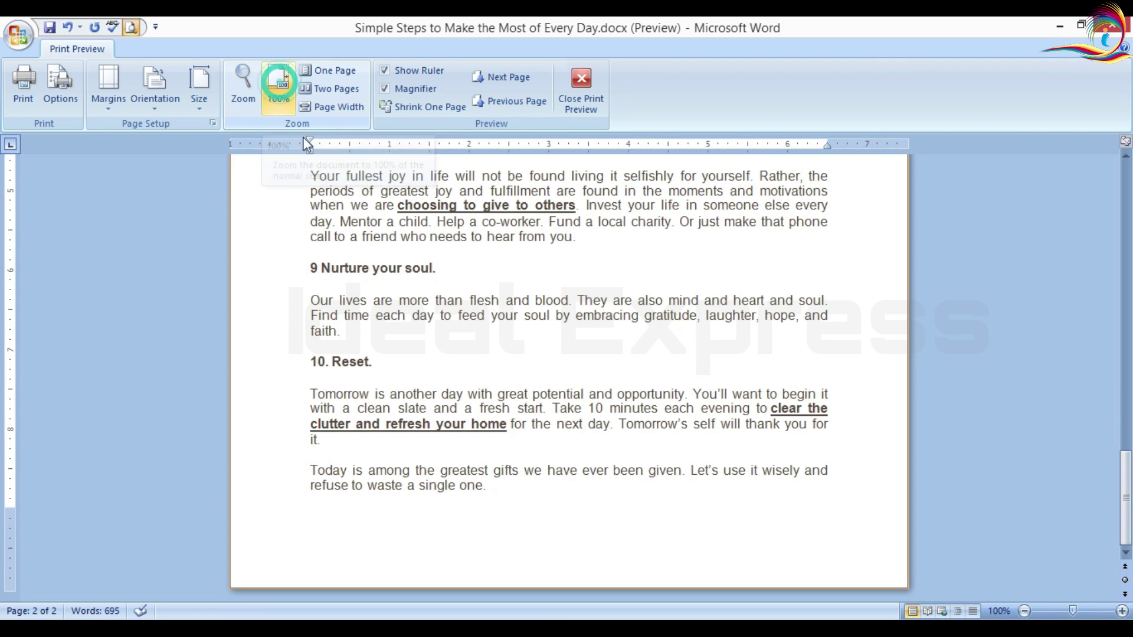
{"action": "scroll", "coordinate": [607, 384], "scroll_direction": "up", "scroll_amount": 10}
{"action": "scroll", "coordinate": [643, 399], "scroll_direction": "down", "scroll_amount": 10}
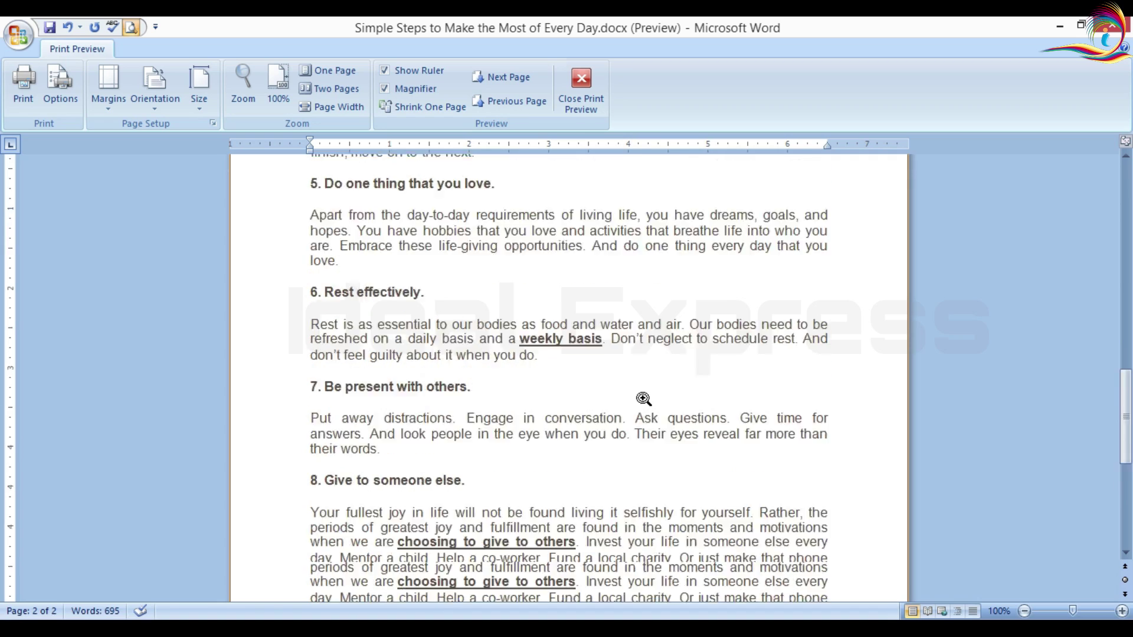
{"action": "scroll", "coordinate": [643, 403], "scroll_direction": "up", "scroll_amount": 15}
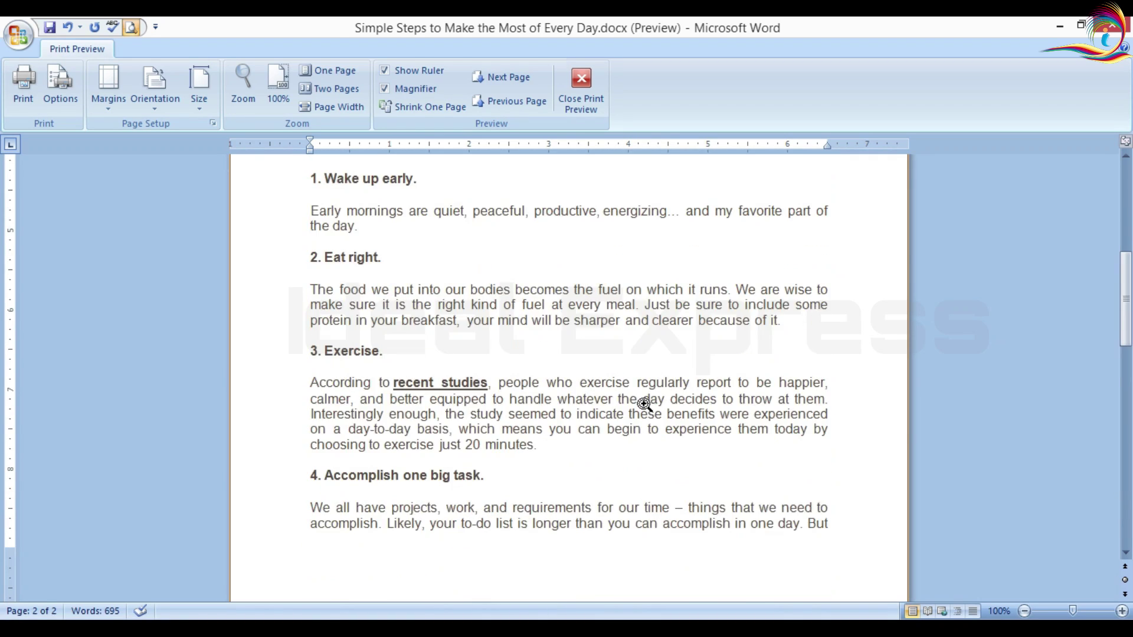
{"action": "scroll", "coordinate": [643, 403], "scroll_direction": "down", "scroll_amount": 10}
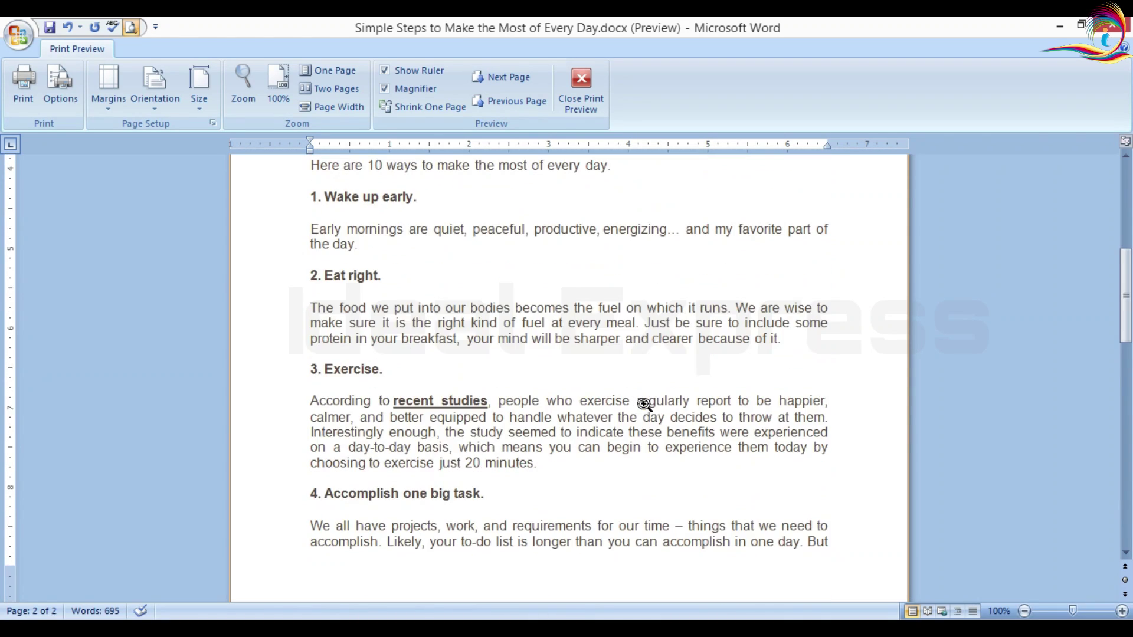
{"action": "left_click", "coordinate": [583, 83]}
- Look through the whole document's layout down to its closing paragraph
{"action": "scroll", "coordinate": [499, 366], "scroll_direction": "up", "scroll_amount": 3}
{"action": "scroll", "coordinate": [527, 332], "scroll_direction": "up", "scroll_amount": 20}
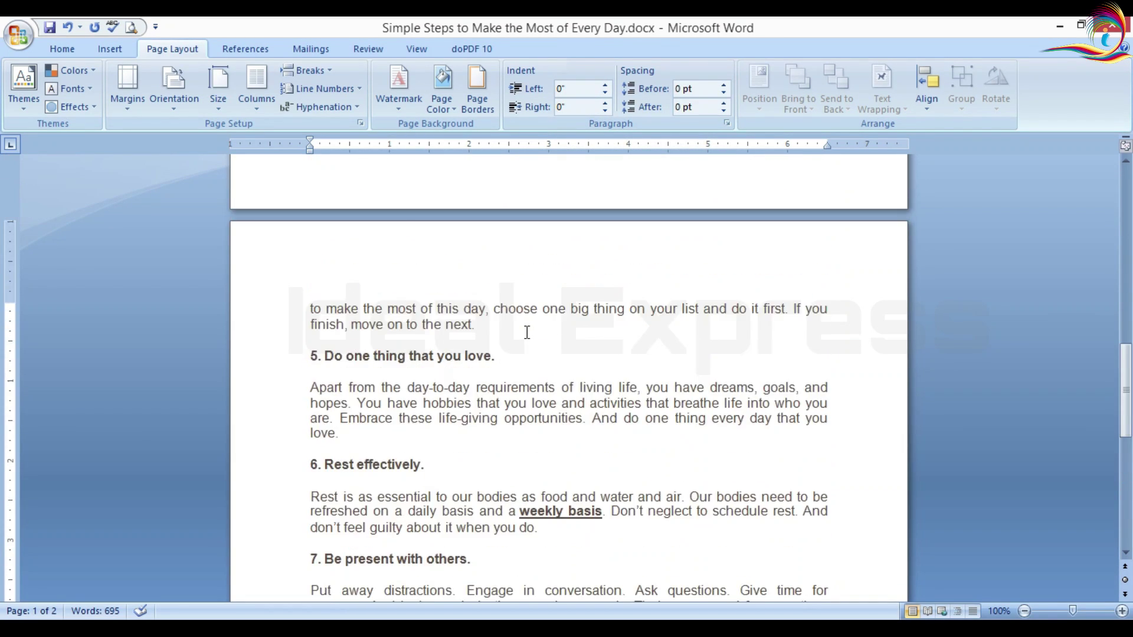
{"action": "scroll", "coordinate": [526, 332], "scroll_direction": "up", "scroll_amount": 7}
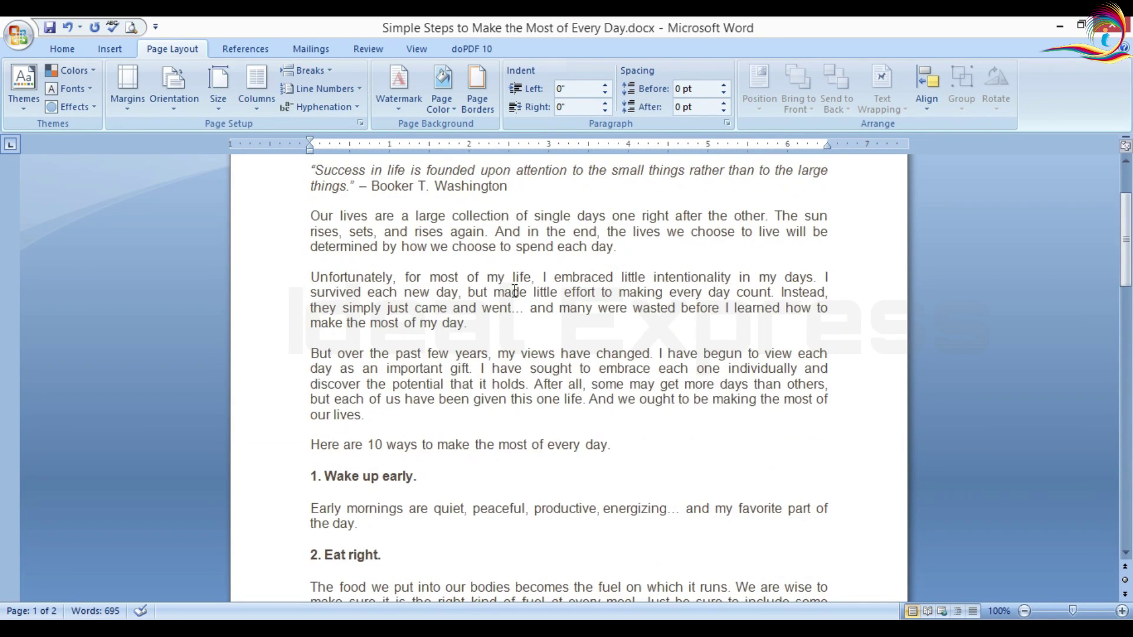
{"action": "left_click", "coordinate": [420, 47]}
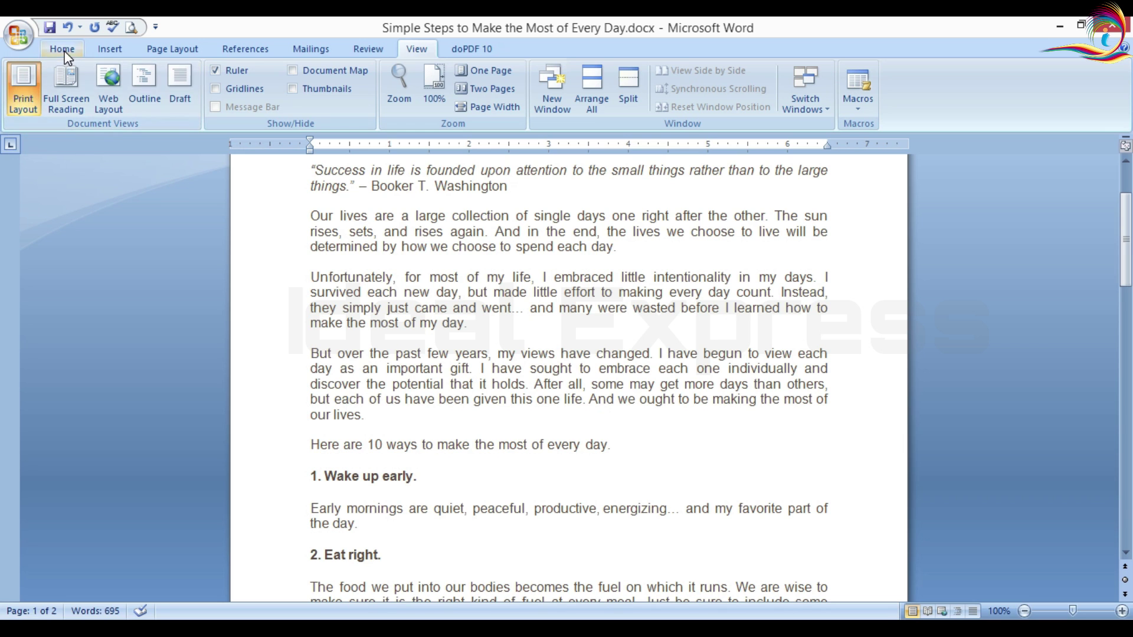
{"action": "left_click", "coordinate": [85, 58]}
{"action": "scroll", "coordinate": [644, 355], "scroll_direction": "down", "scroll_amount": 8}
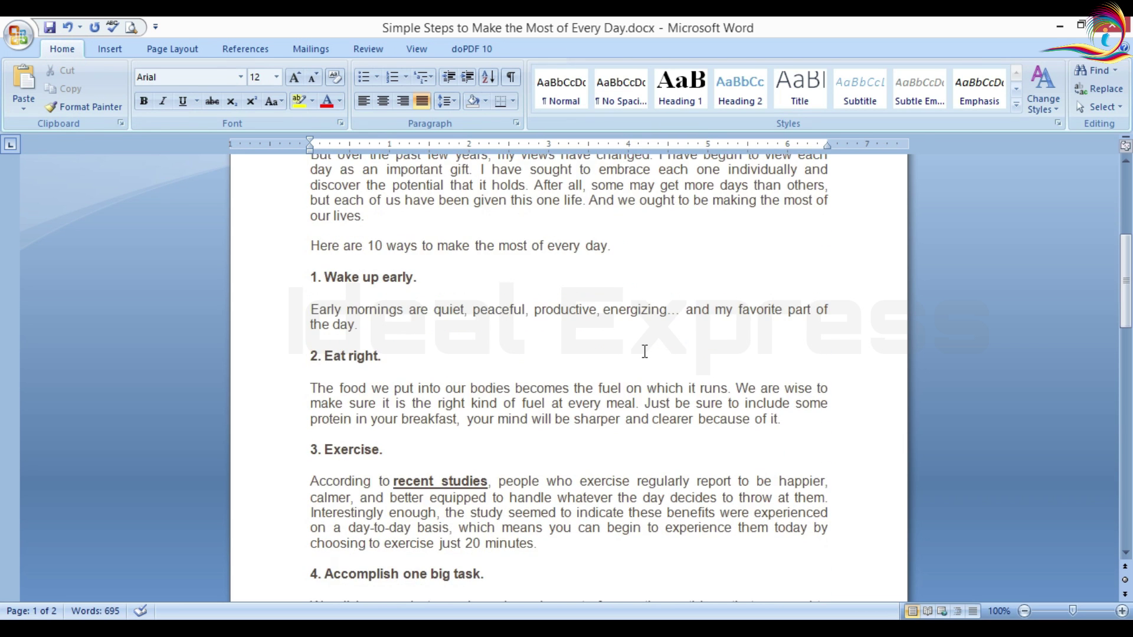
{"action": "scroll", "coordinate": [644, 352], "scroll_direction": "down", "scroll_amount": 7}
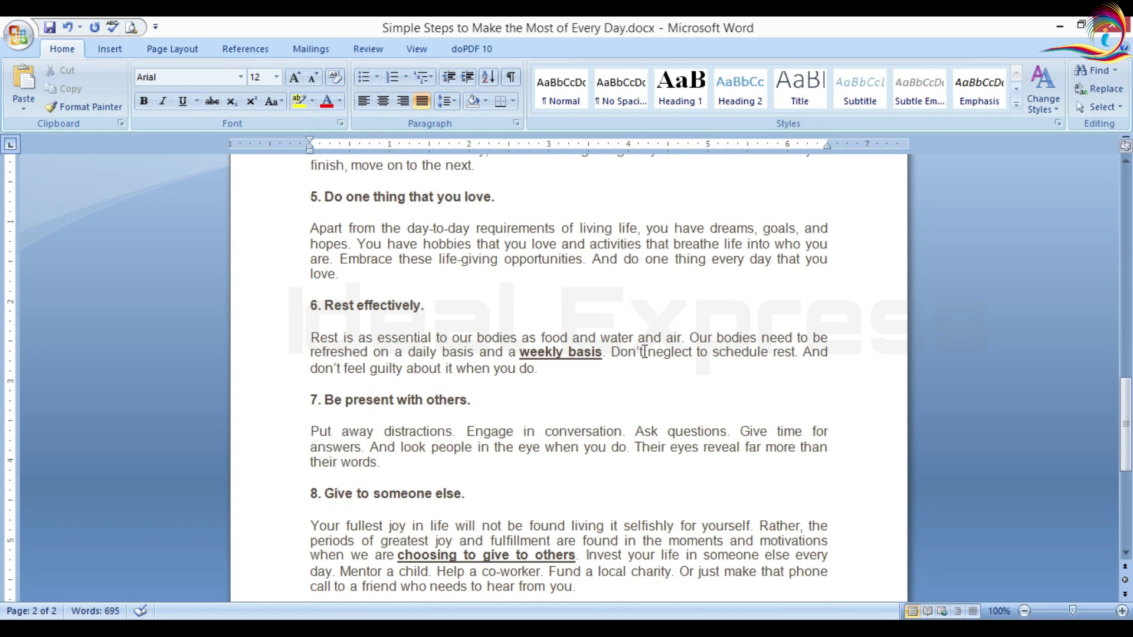
{"action": "scroll", "coordinate": [645, 351], "scroll_direction": "down", "scroll_amount": 8}
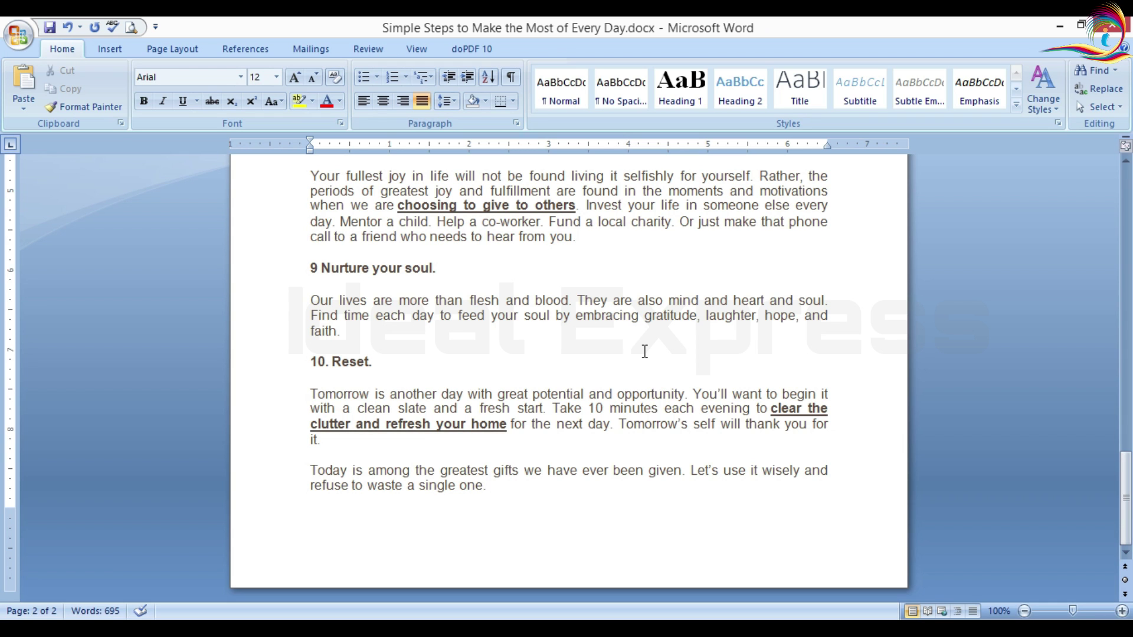
{"action": "key", "text": "alt"}
{"action": "key", "text": "f"}
{"action": "key", "text": "p"}
{"action": "left_click", "coordinate": [678, 255]}
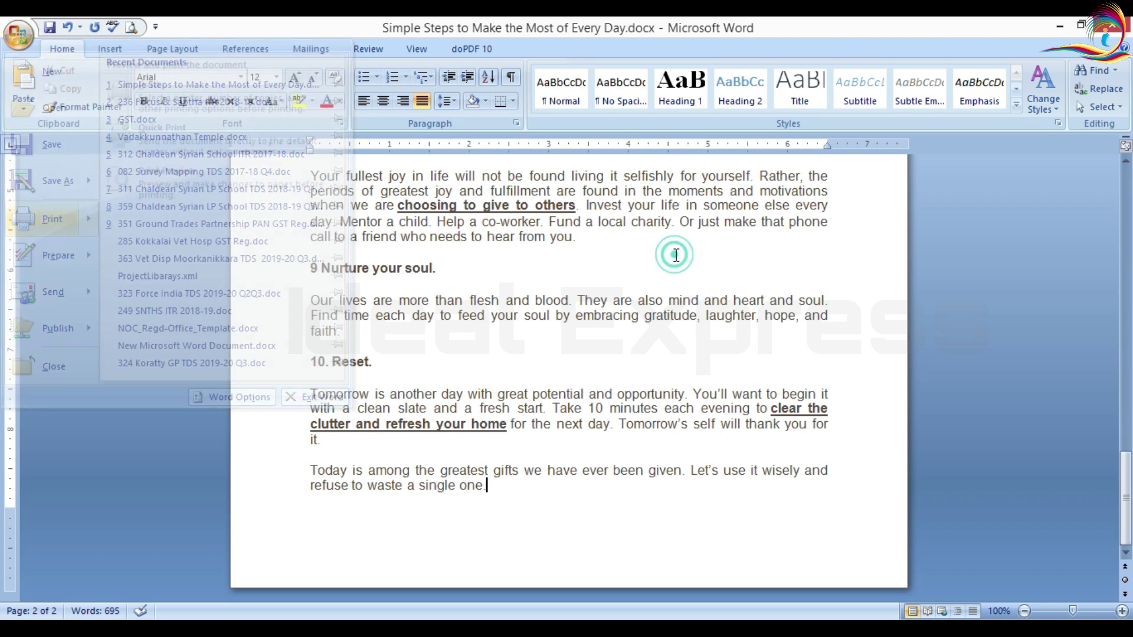
- Open the print settings, choose the Canon LBP2900 printer and limit printing to specific pages
{"action": "key", "text": "ctrl+p"}
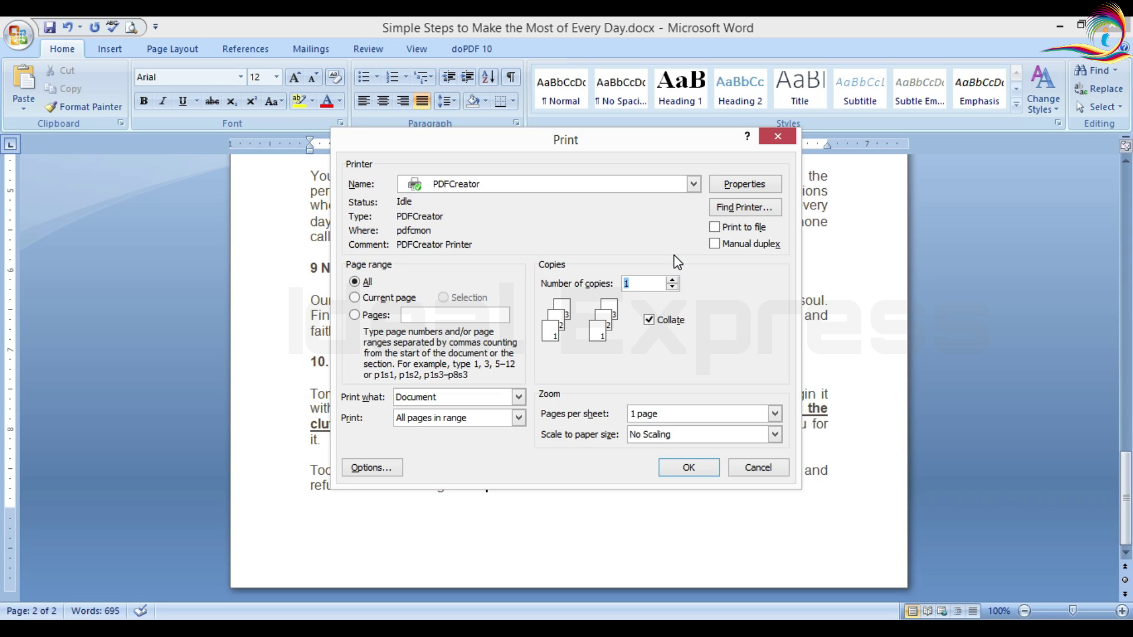
{"action": "left_click", "coordinate": [695, 184]}
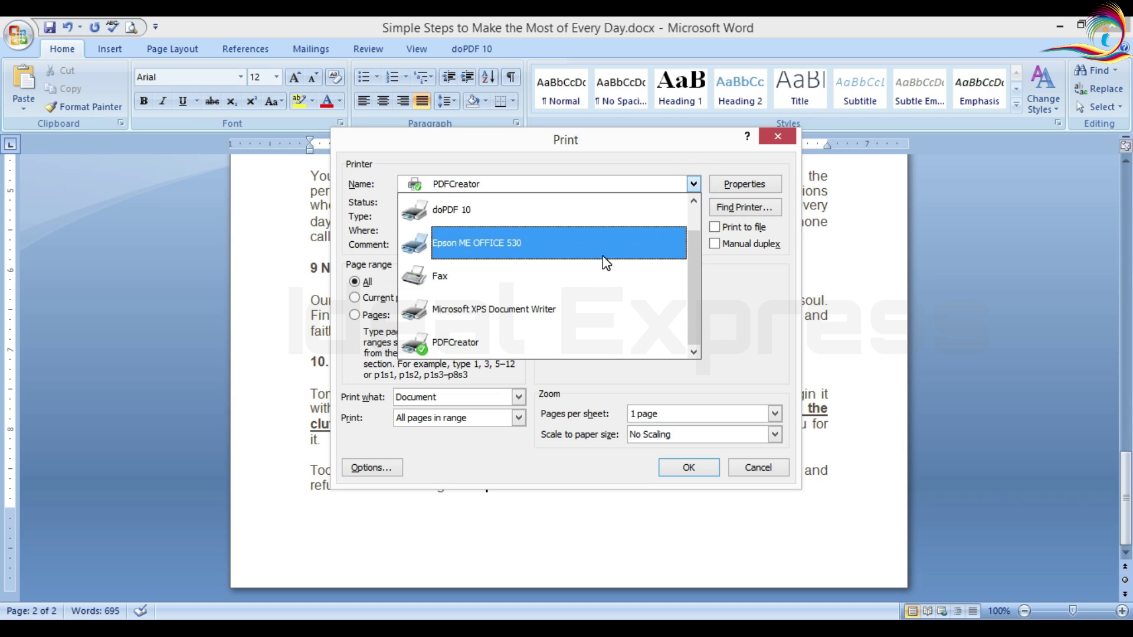
{"action": "scroll", "coordinate": [603, 260], "scroll_direction": "up", "scroll_amount": 1}
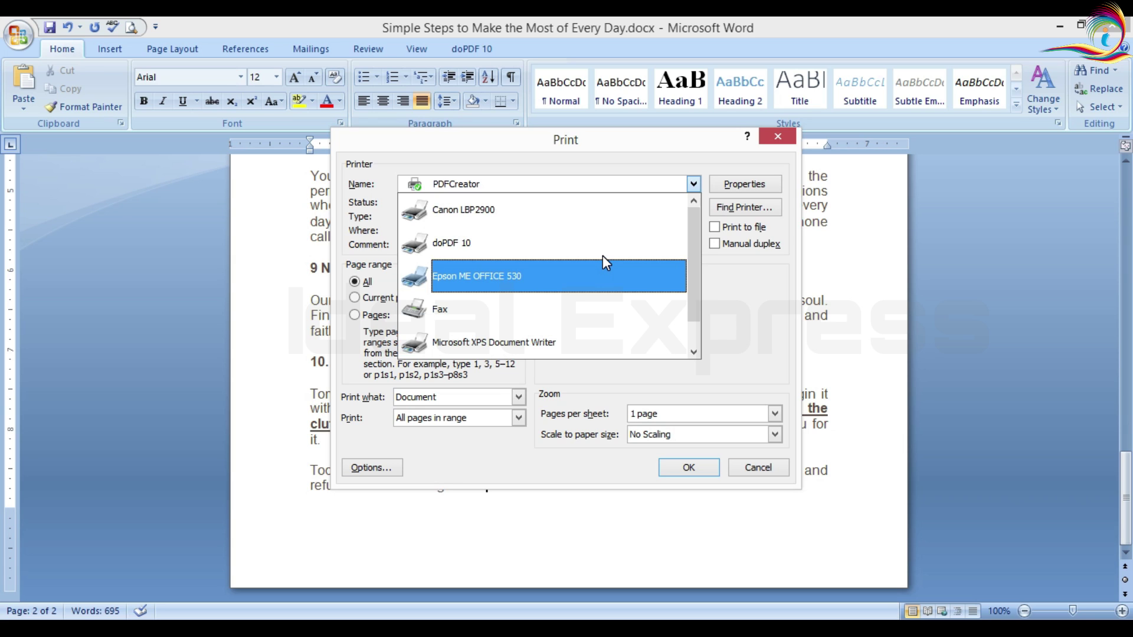
{"action": "left_click", "coordinate": [502, 211]}
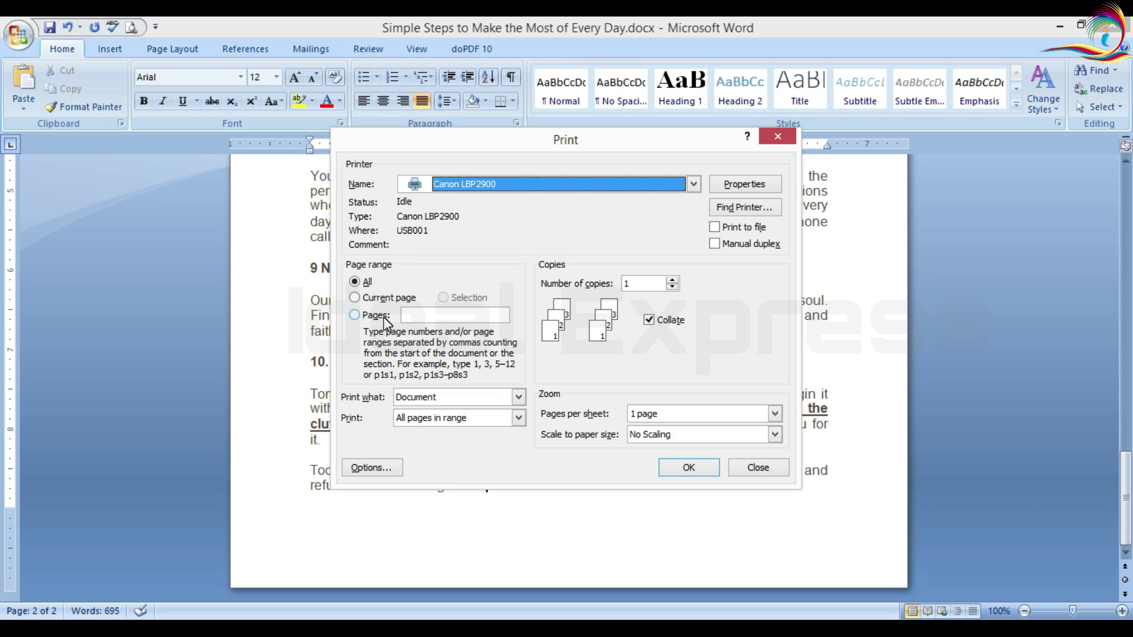
{"action": "left_click", "coordinate": [355, 314]}
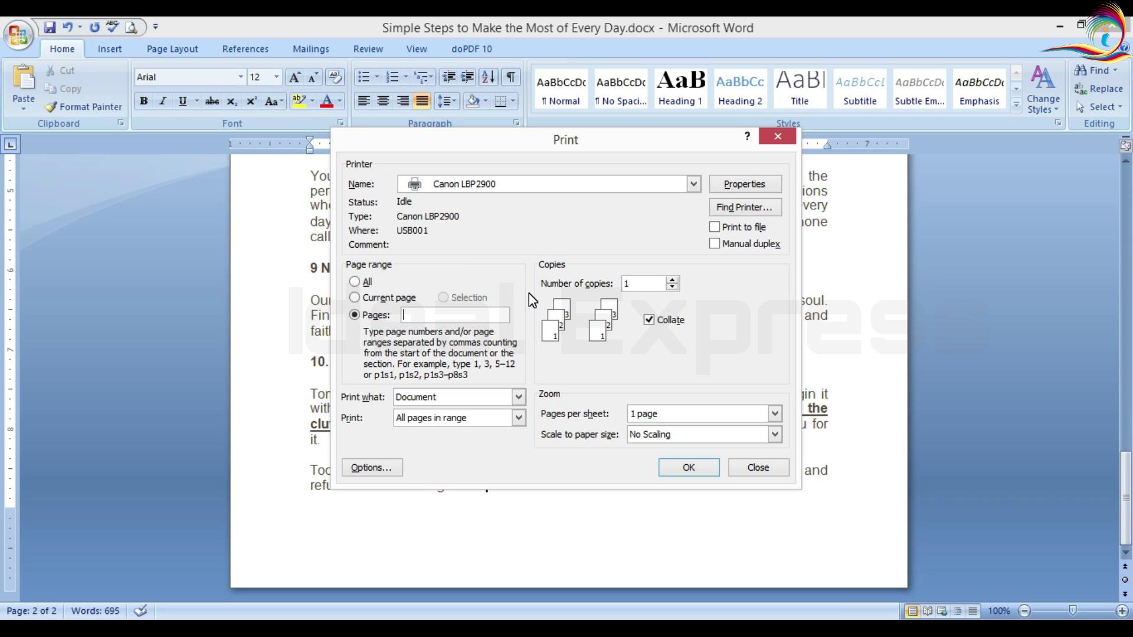
- Try the page ranges 1-6 and 1,3,6 for printing and clear the entry
{"action": "type", "text": "8"}
{"action": "key", "text": "BackSpace"}
{"action": "type", "text": "1"}
{"action": "type", "text": "-6"}
{"action": "key", "text": "BackSpace"}
{"action": "key", "text": "BackSpace"}
{"action": "type", "text": ",3,6"}
{"action": "key", "text": "BackSpace"}
{"action": "key", "text": "BackSpace"}
{"action": "key", "text": "BackSpace"}
{"action": "key", "text": "BackSpace"}
{"action": "key", "text": "BackSpace"}
- Limit printing to pages 2,4,6,8,10-15 and keep all pages in that range selected
{"action": "type", "text": "2,4,6,8"}
{"action": "type", "text": "10-15"}
{"action": "left_click", "coordinate": [518, 418]}
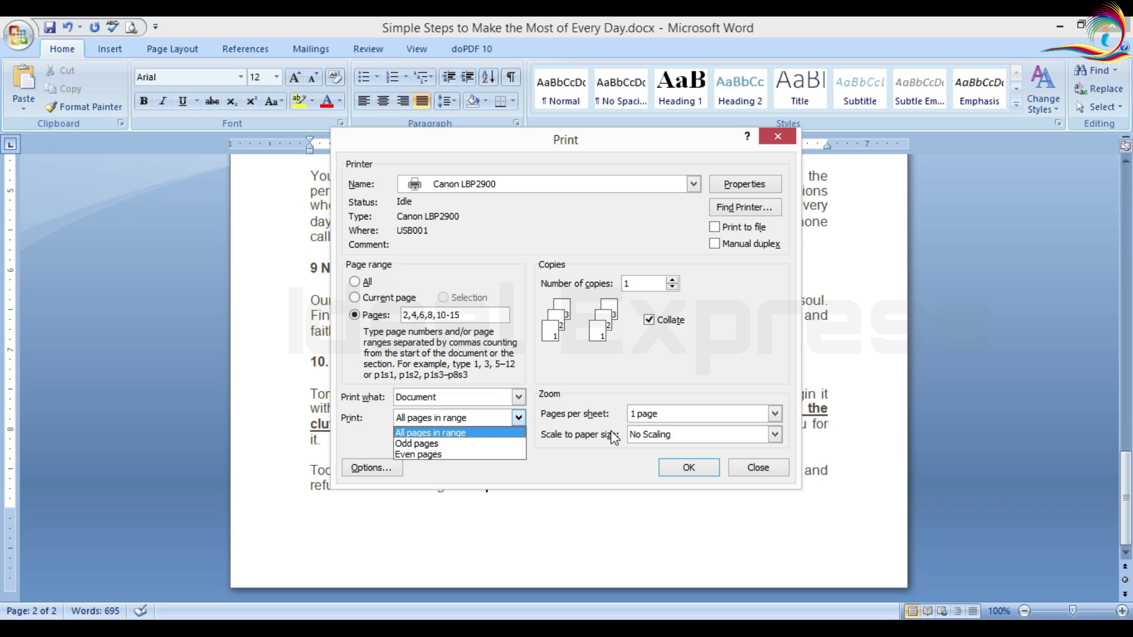
{"action": "left_click", "coordinate": [752, 358]}
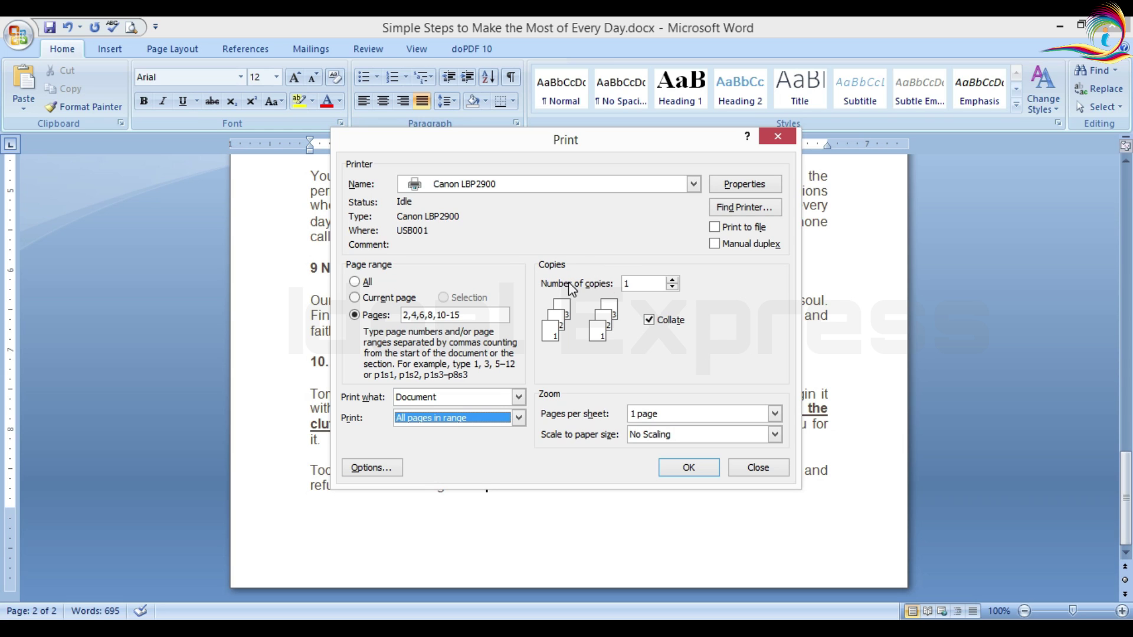
- Try raising the number of copies to 4 and return it to 1
{"action": "left_click", "coordinate": [672, 281]}
{"action": "left_click", "coordinate": [672, 280]}
{"action": "left_click", "coordinate": [673, 280]}
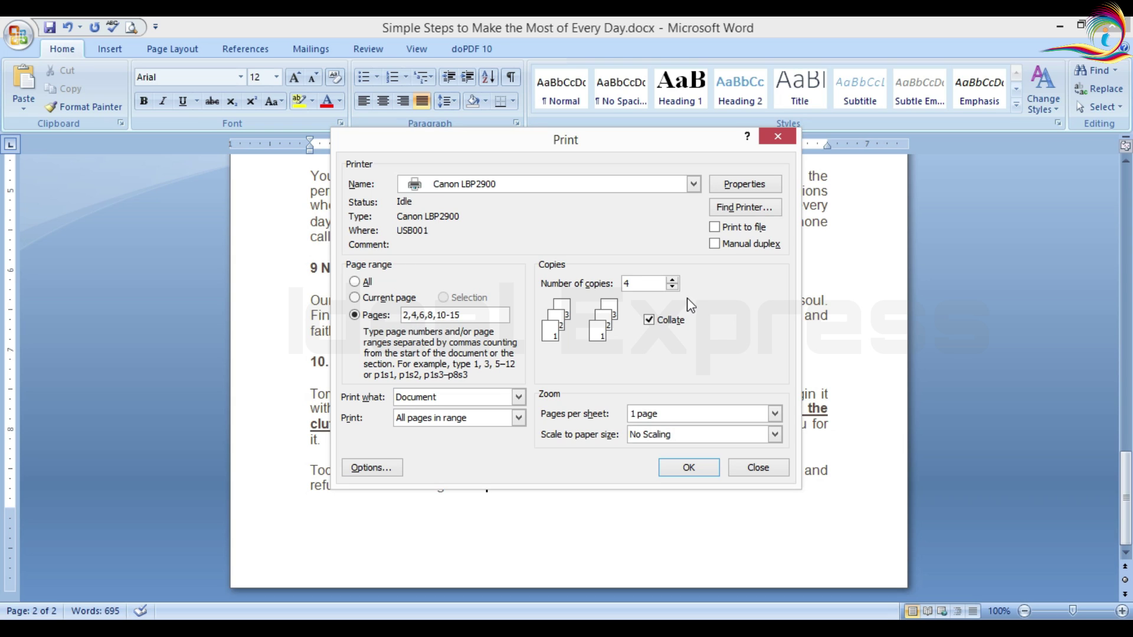
{"action": "left_click", "coordinate": [672, 287]}
{"action": "left_click", "coordinate": [672, 287]}
{"action": "left_click", "coordinate": [672, 287]}
- Turn off collation and set the number of copies to 4
{"action": "left_click", "coordinate": [648, 320]}
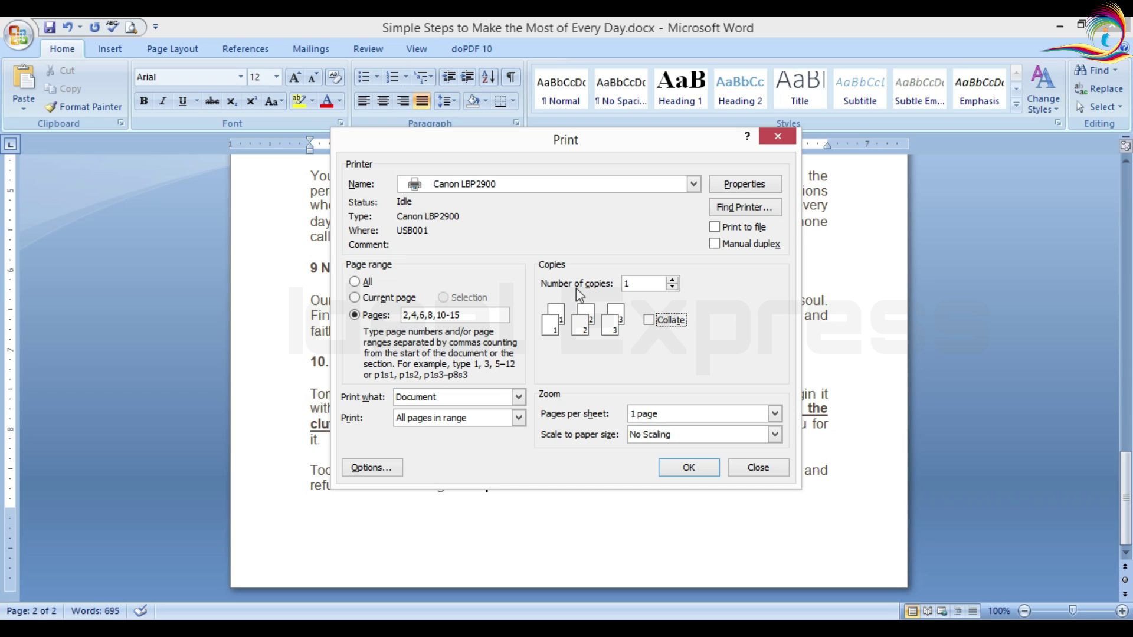
{"action": "left_click", "coordinate": [673, 280]}
{"action": "left_click", "coordinate": [672, 280]}
{"action": "left_click", "coordinate": [672, 279]}
{"action": "key", "text": "Tab"}
{"action": "key", "text": "Tab"}
{"action": "key", "text": "Tab"}
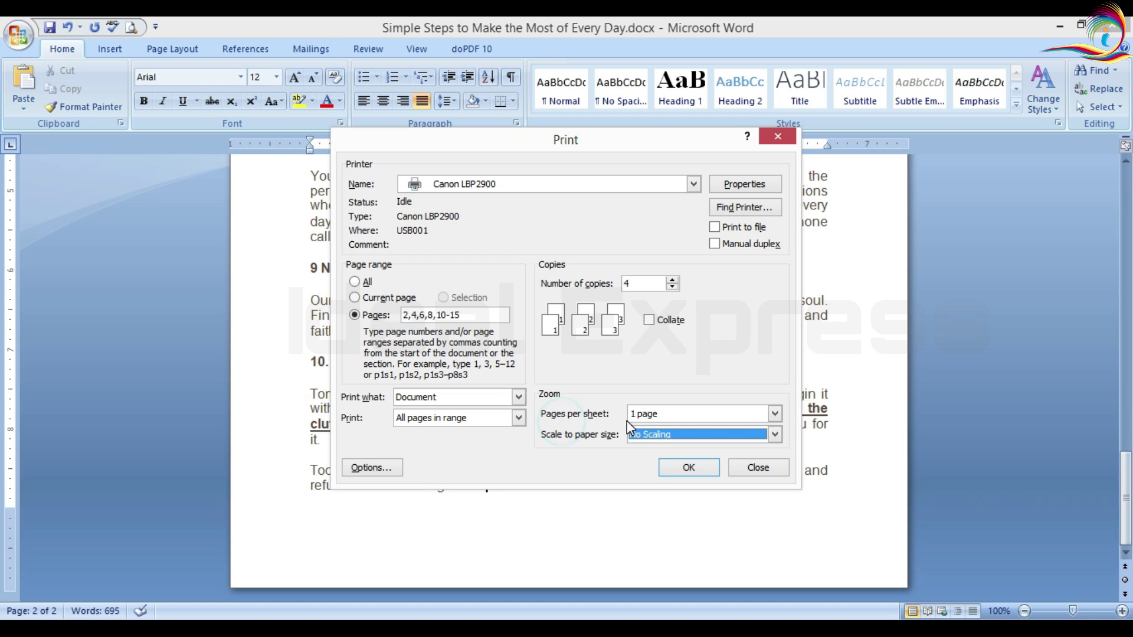
- Keep 1 page per sheet, send the document to the printer and dismiss the printer's status window
{"action": "left_click", "coordinate": [775, 414]}
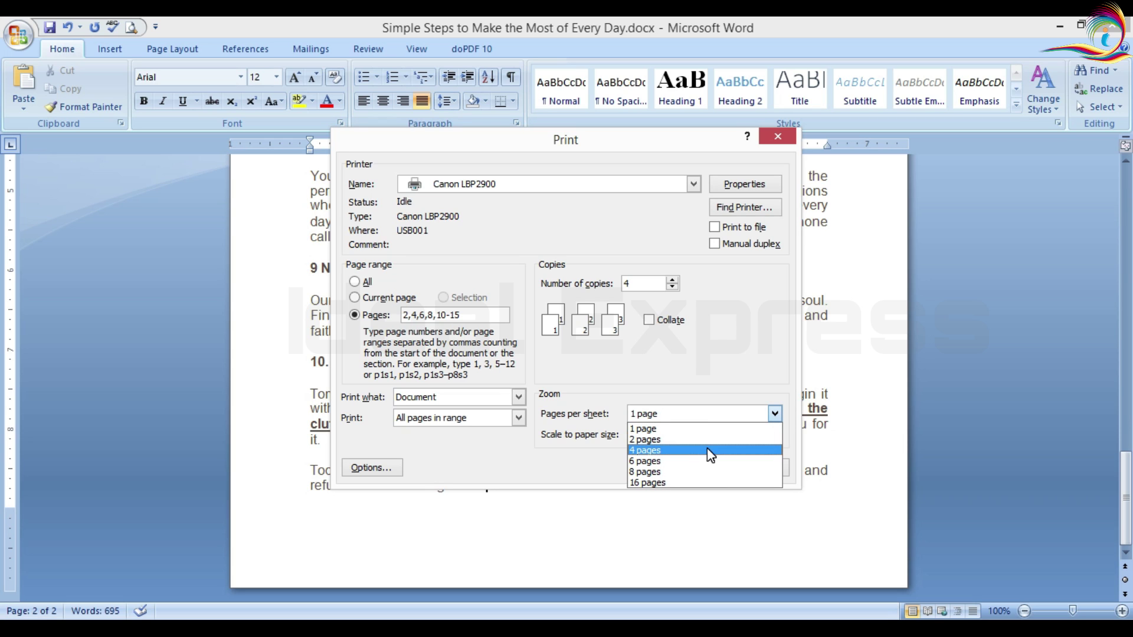
{"action": "left_click", "coordinate": [732, 345]}
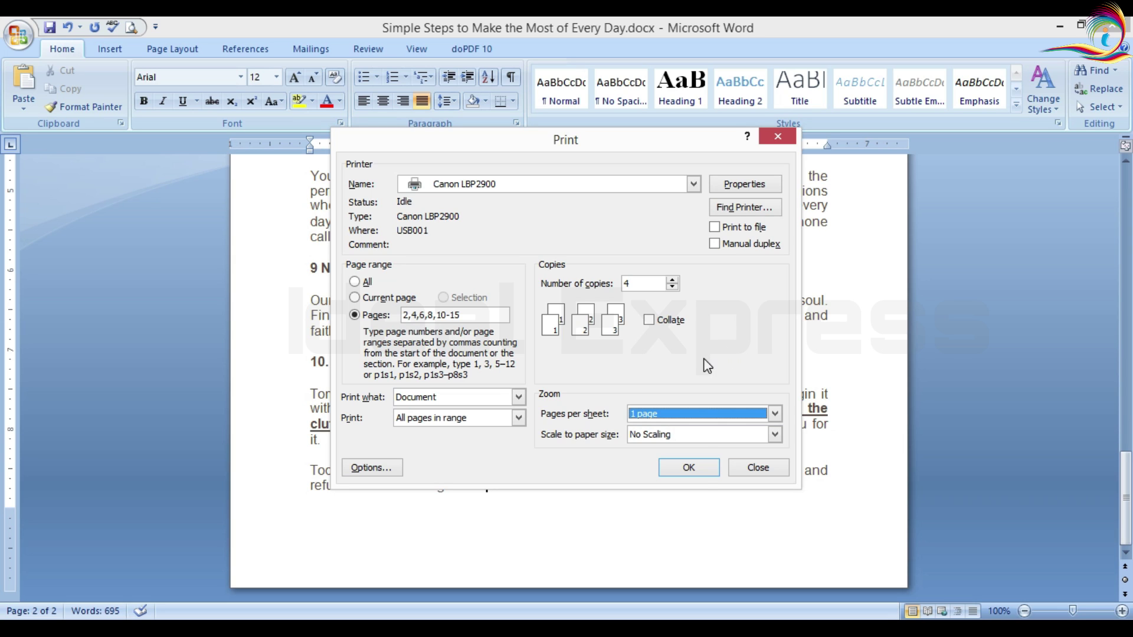
{"action": "left_click", "coordinate": [688, 469]}
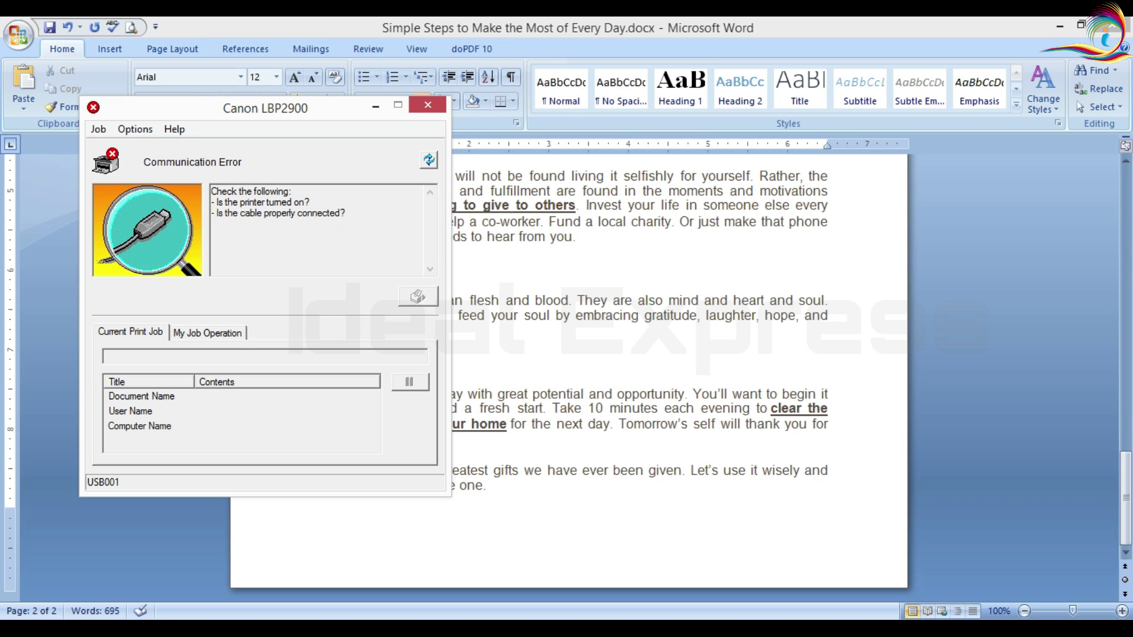
{"action": "left_click", "coordinate": [434, 106]}
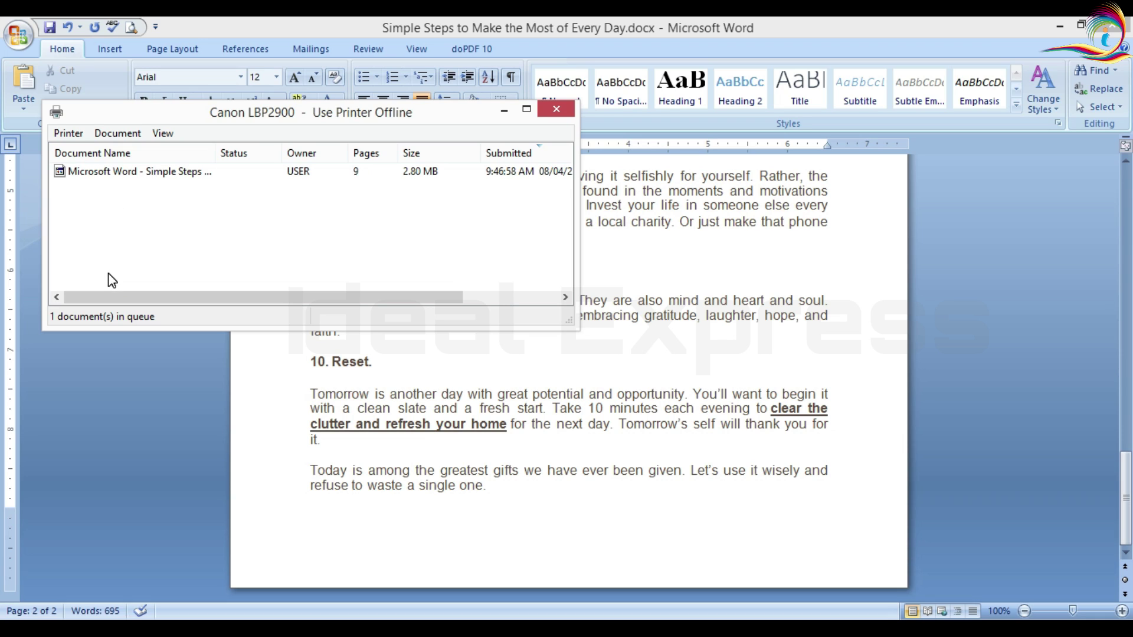
- Cancel all documents in the Canon LBP2900 print queue and close the queue window
{"action": "left_click", "coordinate": [73, 133]}
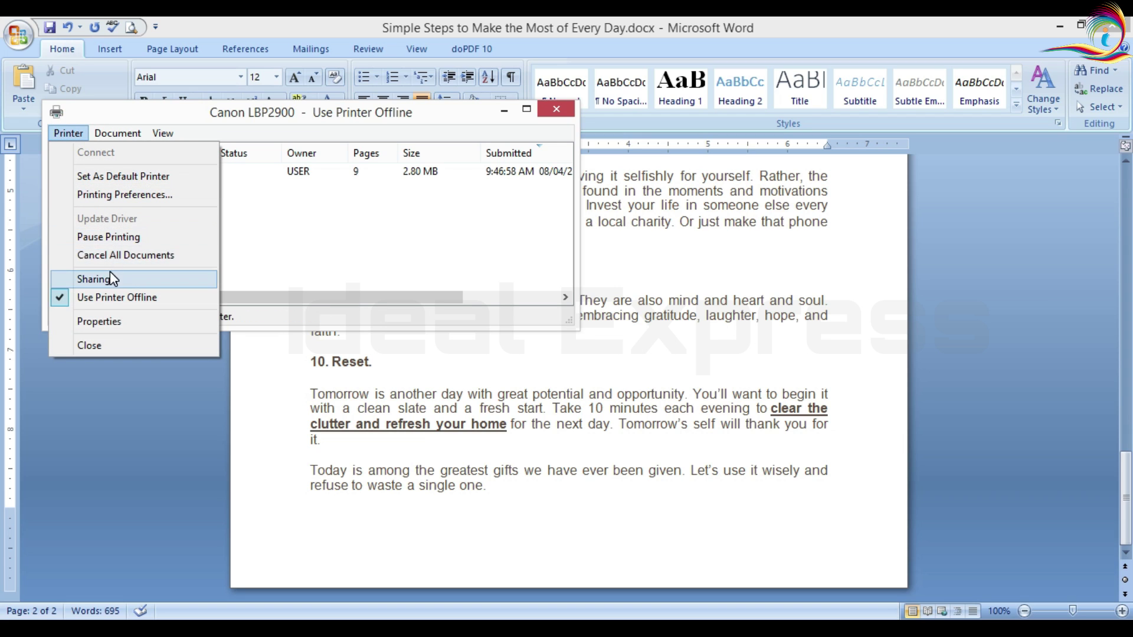
{"action": "left_click", "coordinate": [118, 257]}
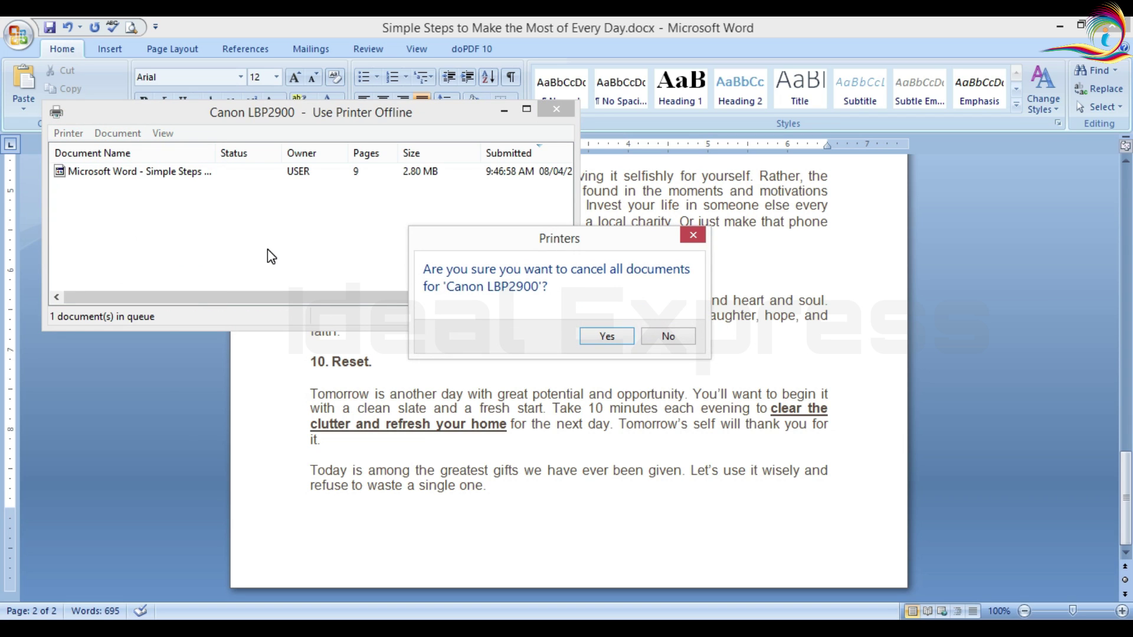
{"action": "left_click", "coordinate": [595, 338]}
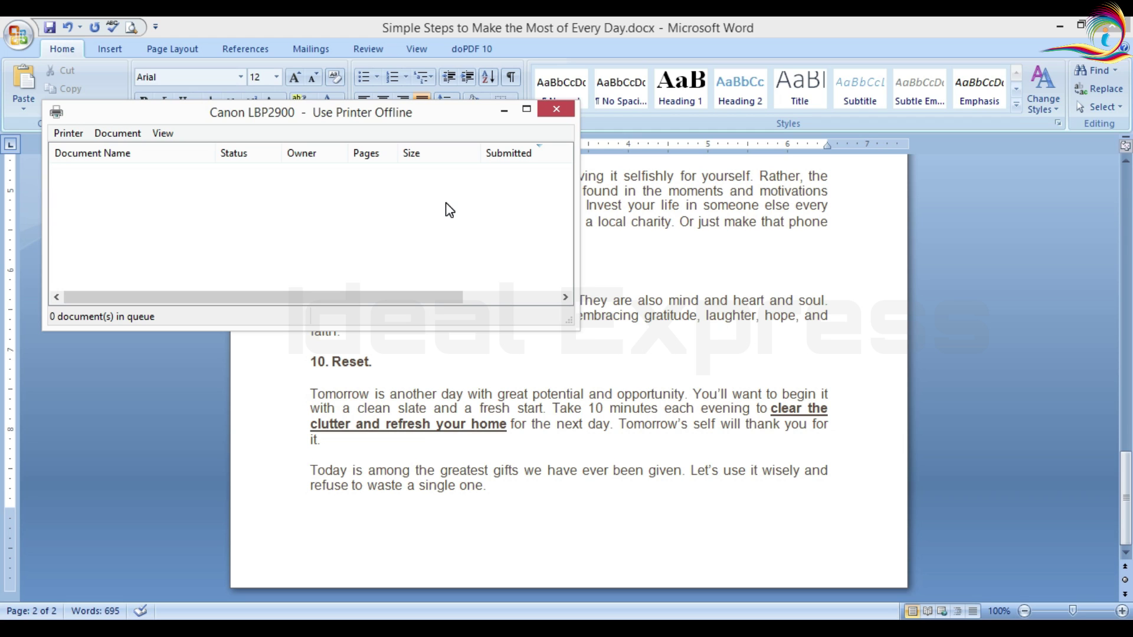
{"action": "left_click", "coordinate": [556, 109]}
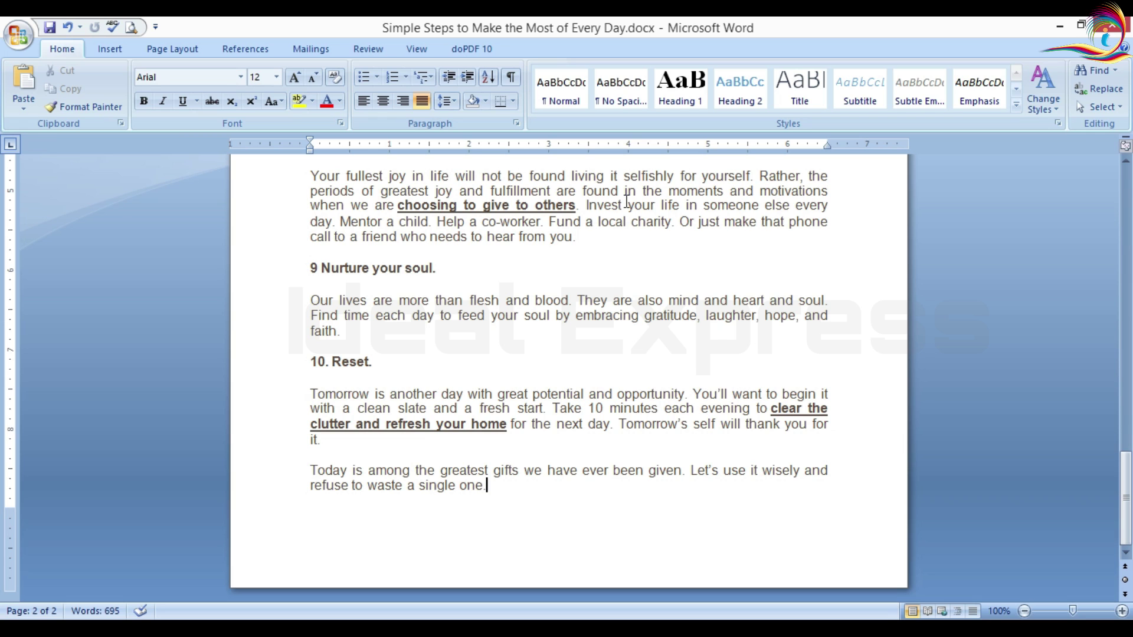
- Start saving the document as a PDF with the doPDF 10 add-in
{"action": "left_click", "coordinate": [463, 46]}
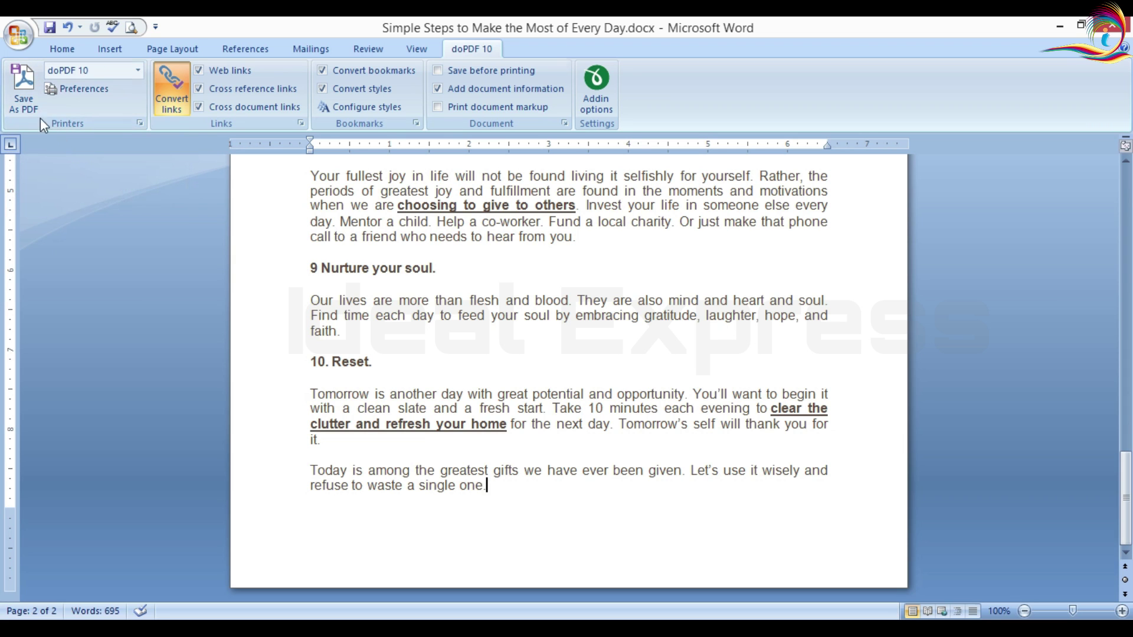
{"action": "left_click", "coordinate": [24, 97]}
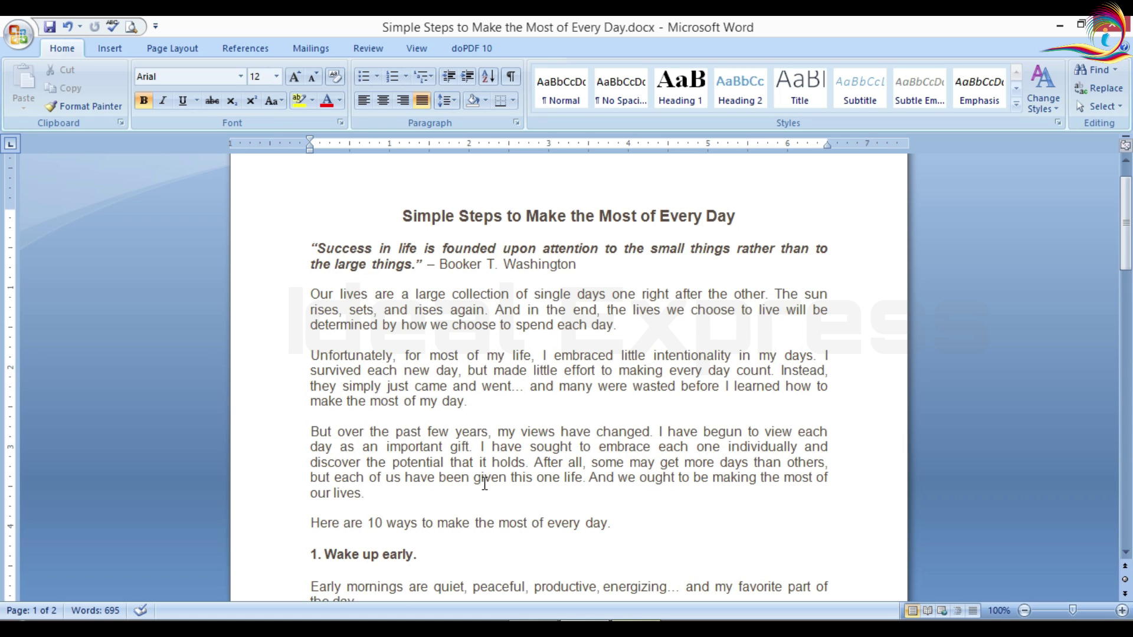
- Look through the document from its introduction down to the closing paragraph after "10. Reset."
{"action": "scroll", "coordinate": [543, 450], "scroll_direction": "down", "scroll_amount": 3}
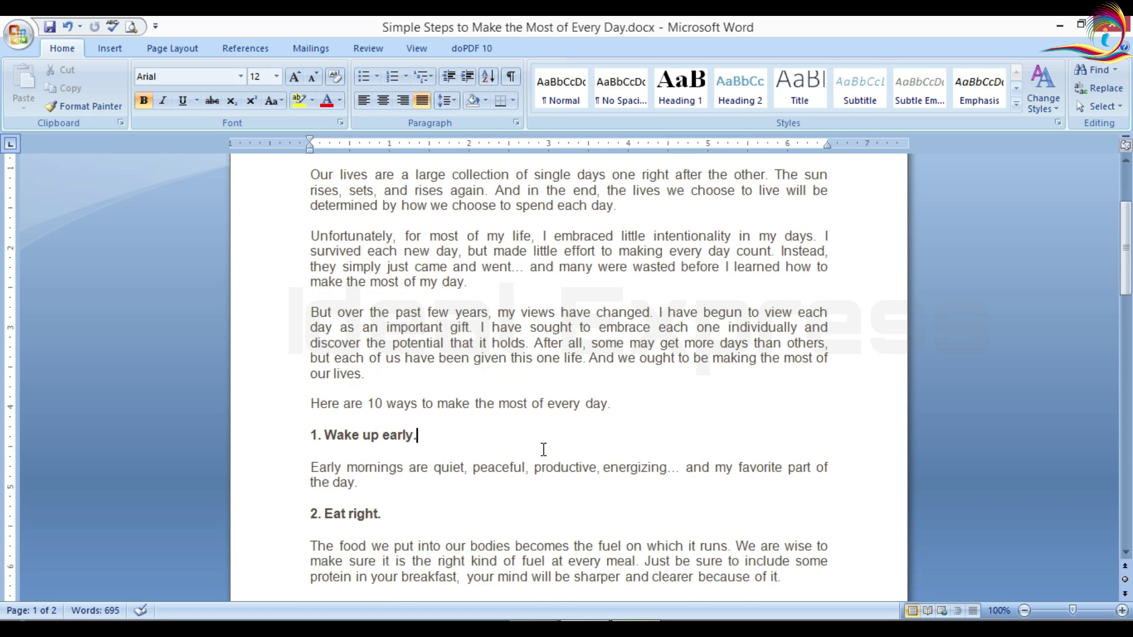
{"action": "scroll", "coordinate": [543, 449], "scroll_direction": "down", "scroll_amount": 3}
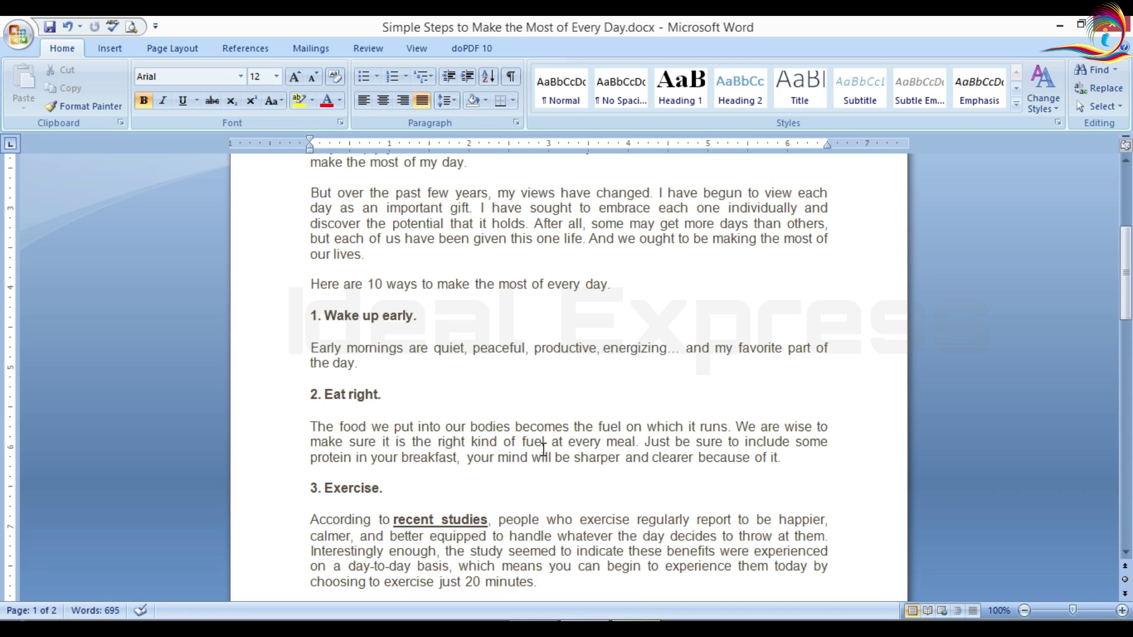
{"action": "scroll", "coordinate": [543, 448], "scroll_direction": "down", "scroll_amount": 1}
{"action": "scroll", "coordinate": [543, 449], "scroll_direction": "down", "scroll_amount": 3}
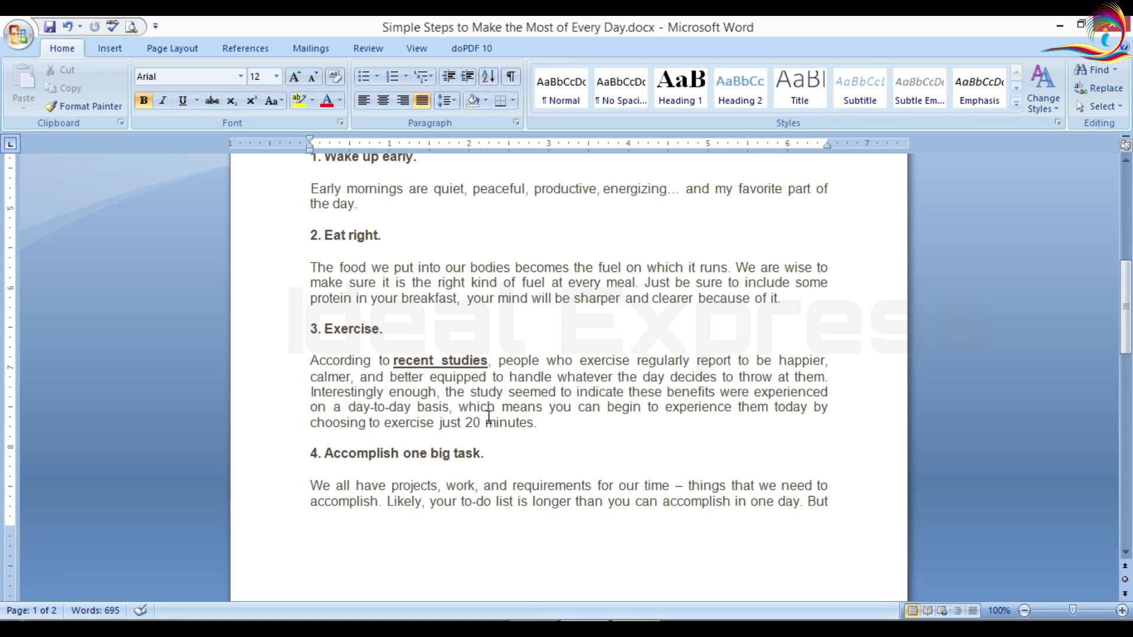
{"action": "scroll", "coordinate": [489, 432], "scroll_direction": "down", "scroll_amount": 5}
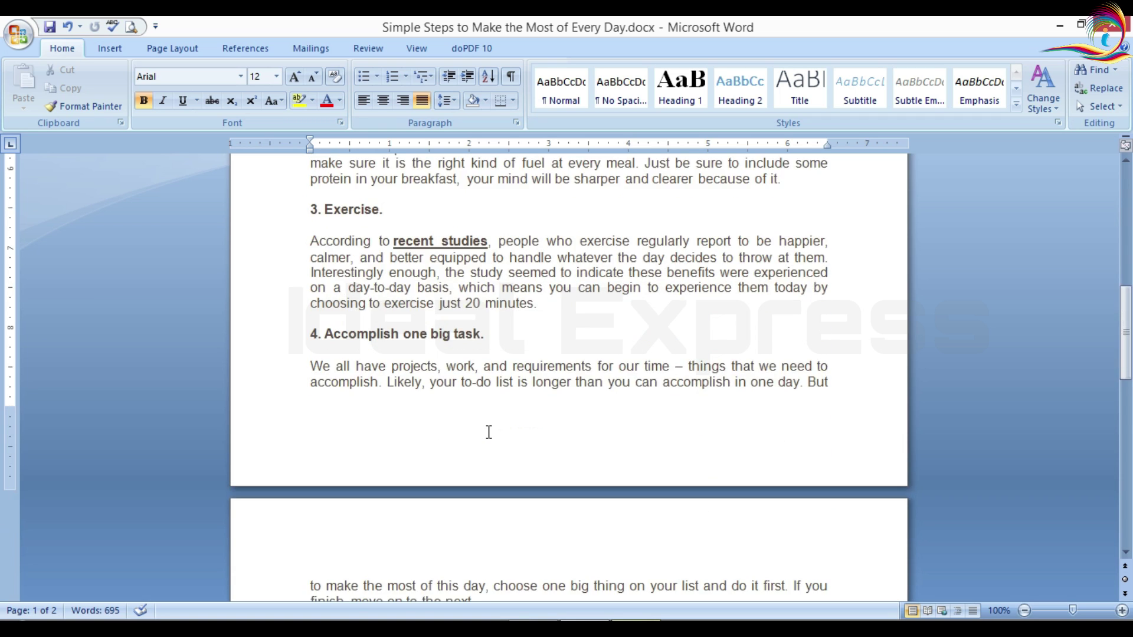
{"action": "scroll", "coordinate": [489, 432], "scroll_direction": "down", "scroll_amount": 3}
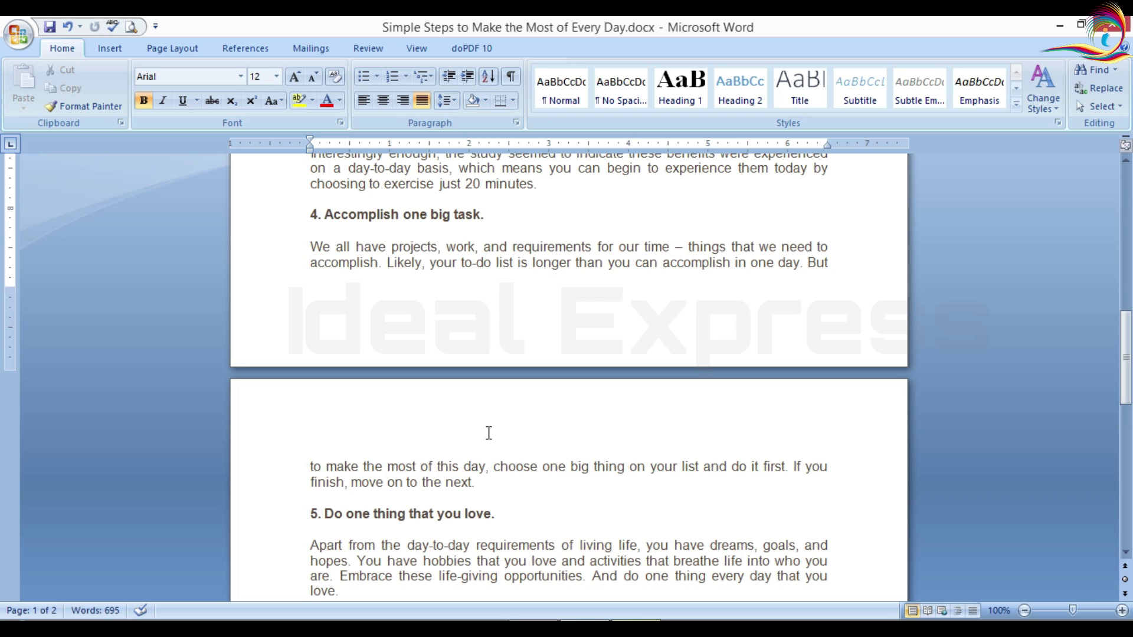
{"action": "scroll", "coordinate": [534, 388], "scroll_direction": "down", "scroll_amount": 5}
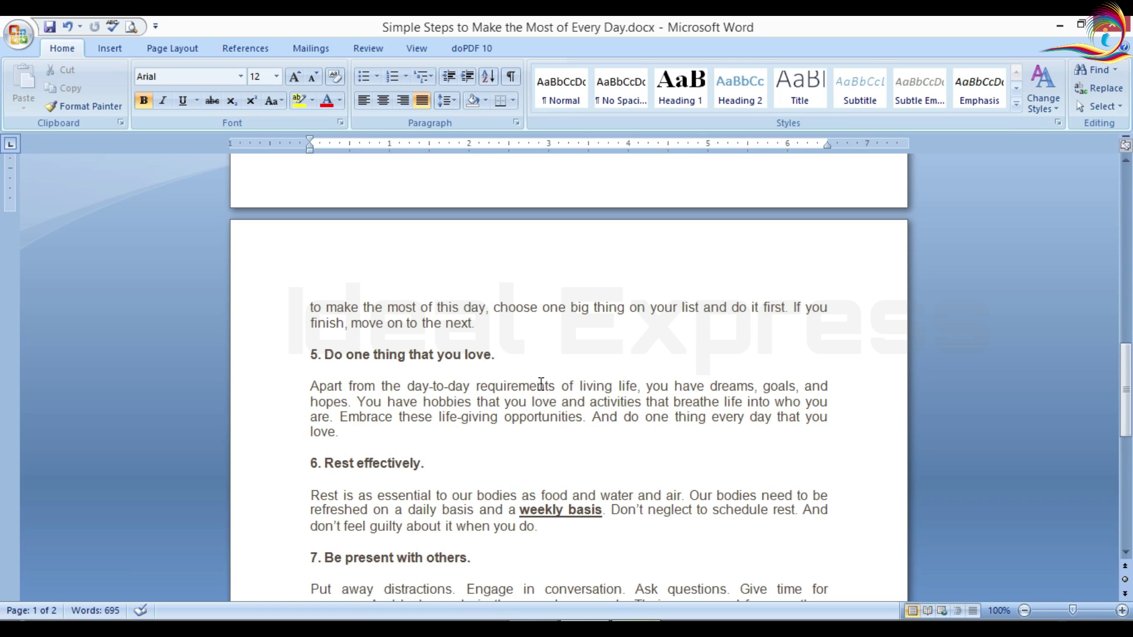
{"action": "scroll", "coordinate": [541, 385], "scroll_direction": "down", "scroll_amount": 6}
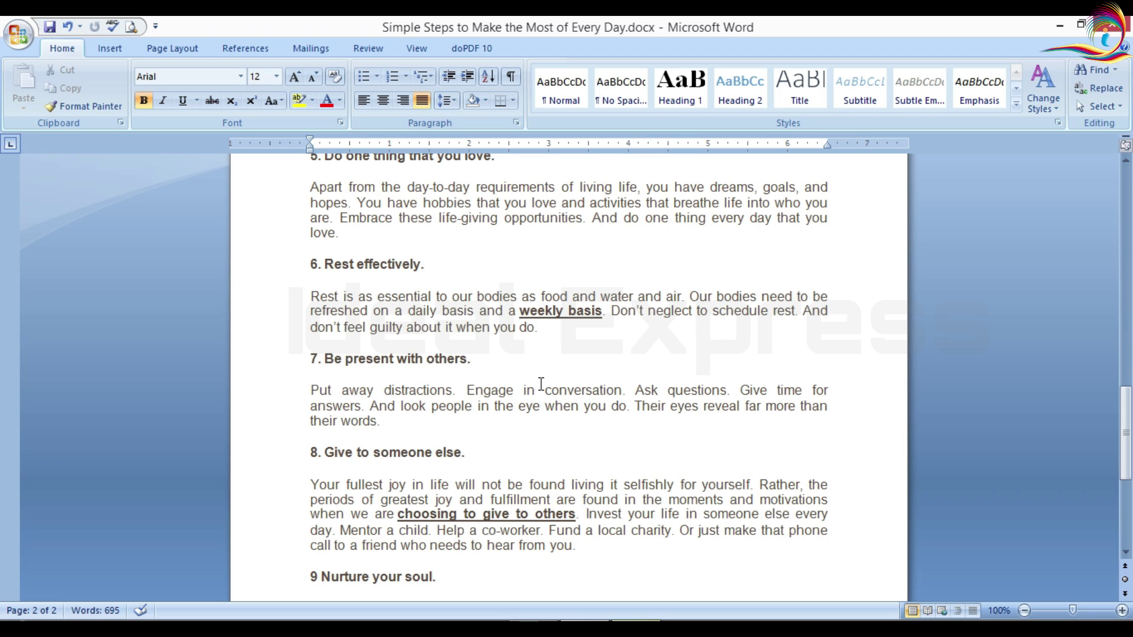
{"action": "scroll", "coordinate": [542, 384], "scroll_direction": "down", "scroll_amount": 4}
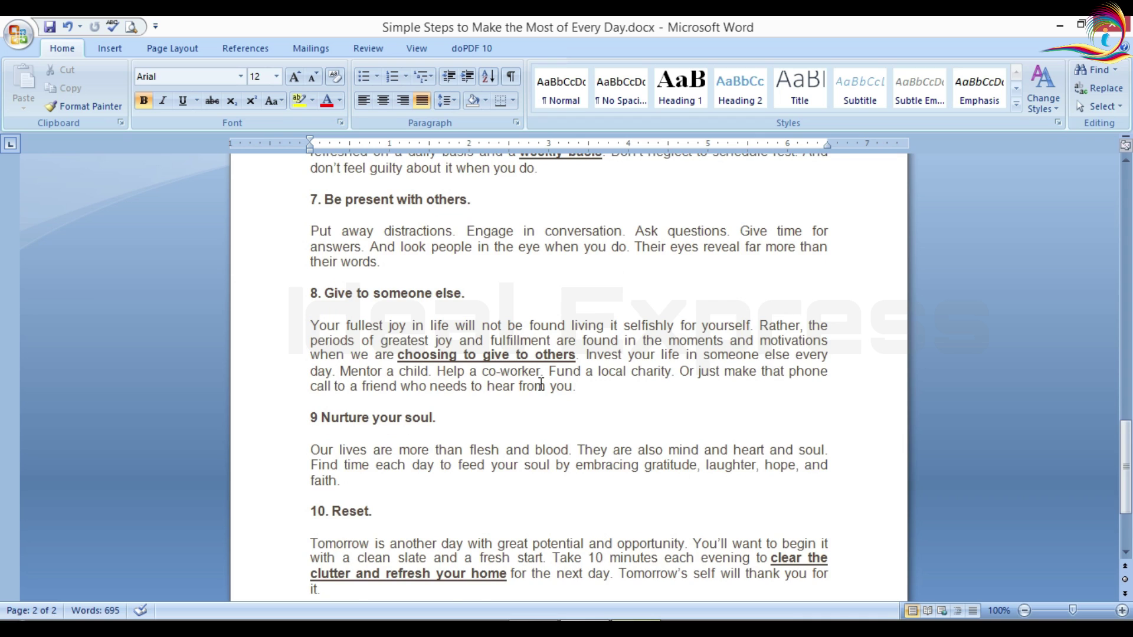
{"action": "scroll", "coordinate": [541, 384], "scroll_direction": "down", "scroll_amount": 2}
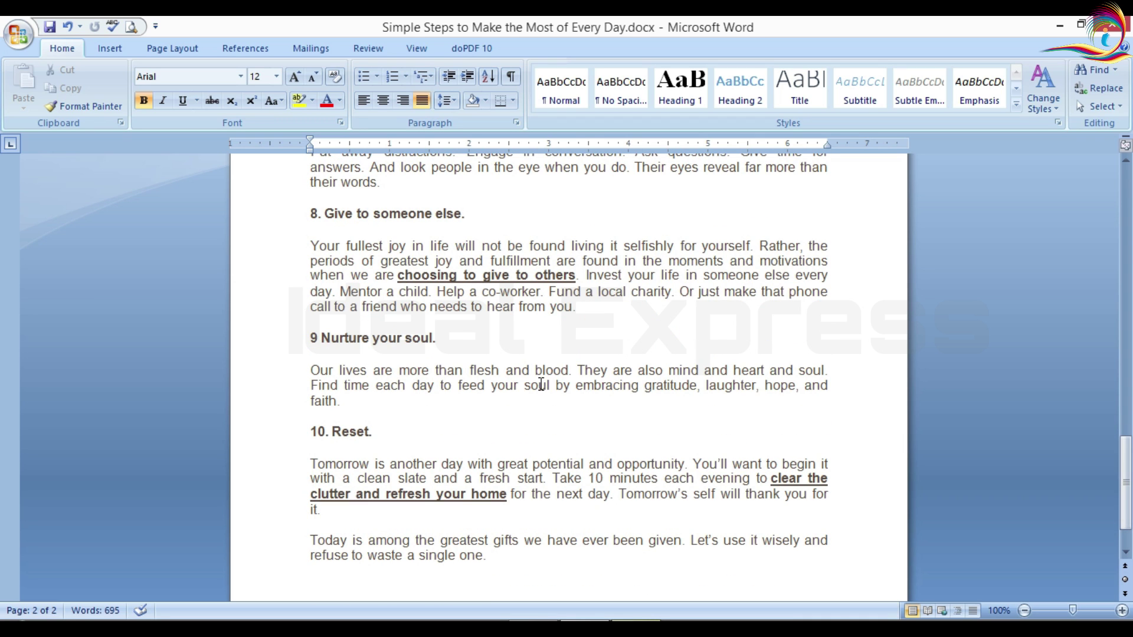